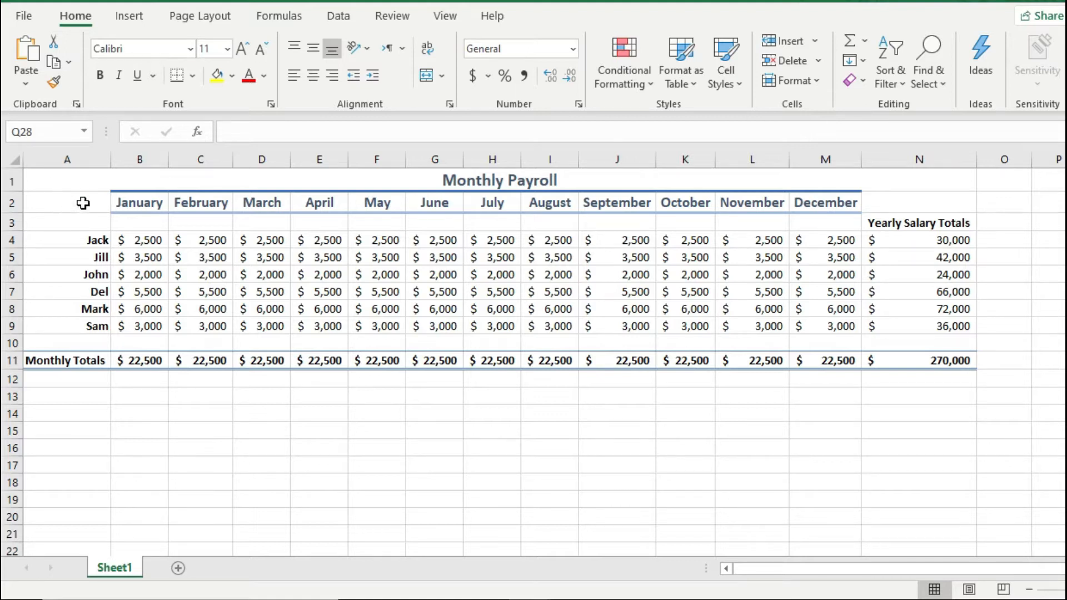
Create a default chart of the payroll data in A2:M9 and replace it with a 2-D clustered column chart.
{"action": "left_click_drag", "start_coordinate": [84, 203], "coordinate": [828, 321]}
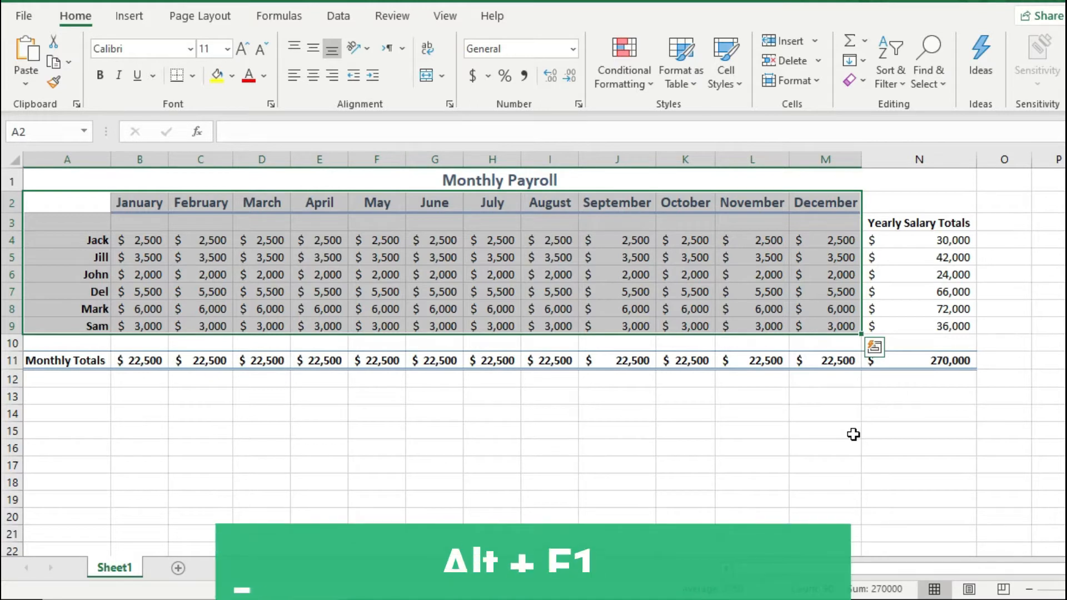
{"action": "key", "text": "alt+F1"}
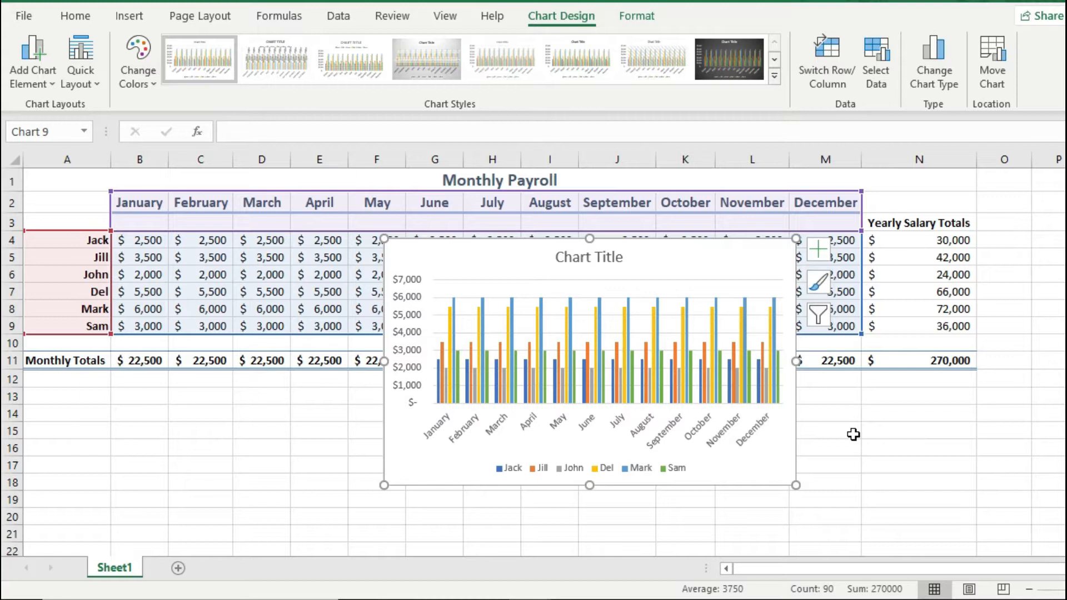
{"action": "key", "text": "Delete"}
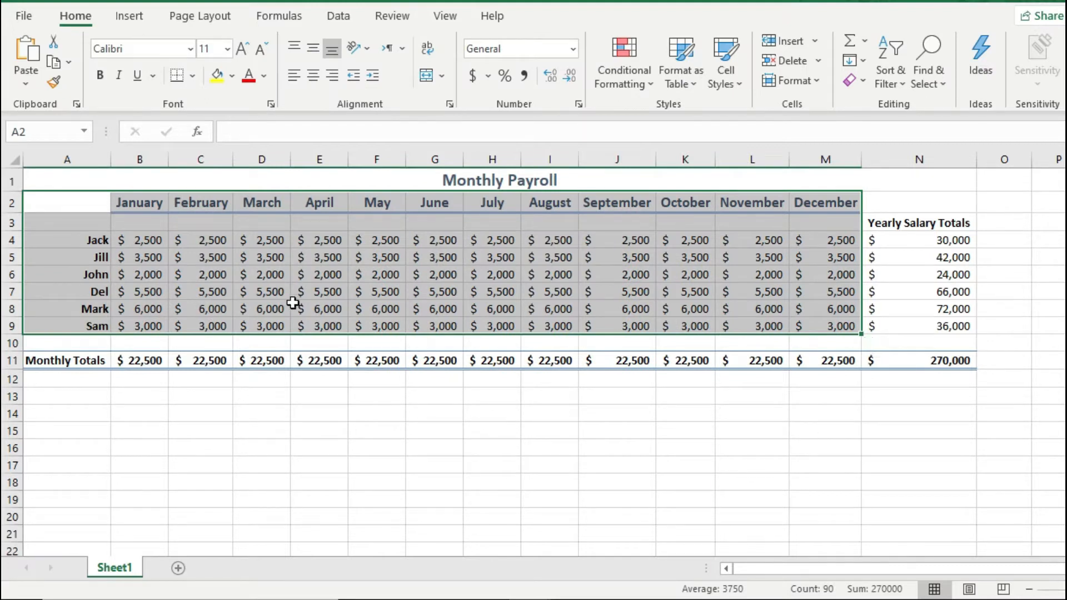
{"action": "left_click", "coordinate": [129, 17]}
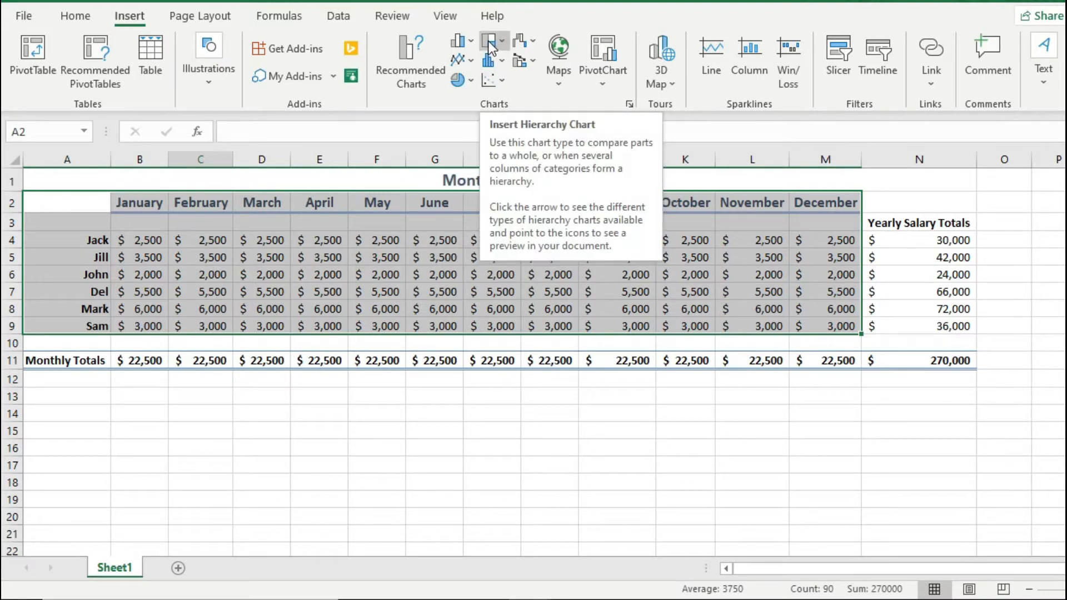
{"action": "left_click", "coordinate": [459, 43]}
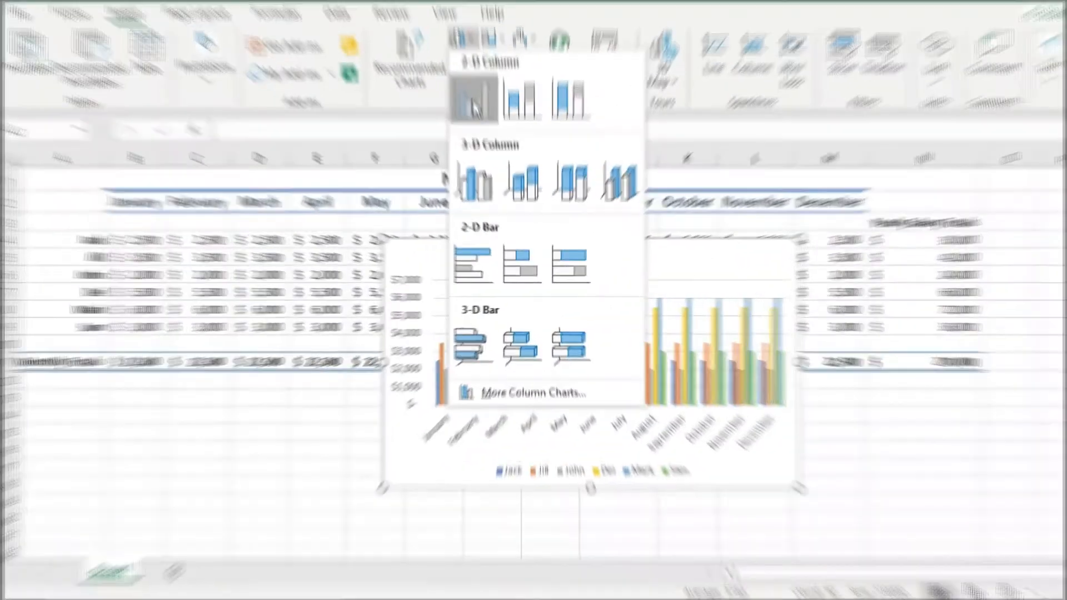
{"action": "left_click", "coordinate": [472, 103]}
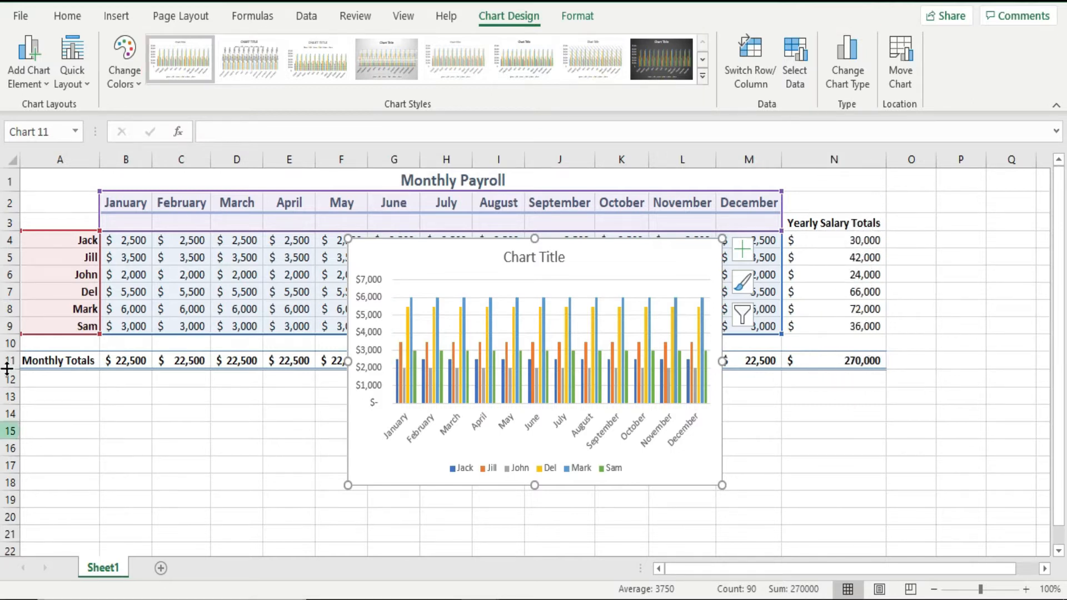
{"action": "left_click", "coordinate": [72, 67]}
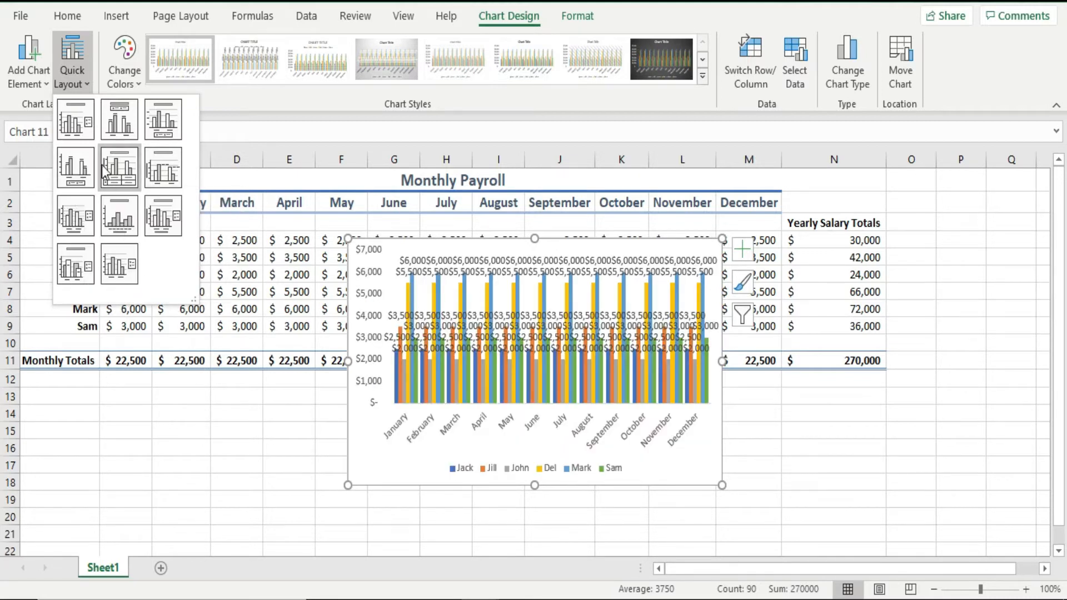
{"action": "left_click", "coordinate": [449, 101]}
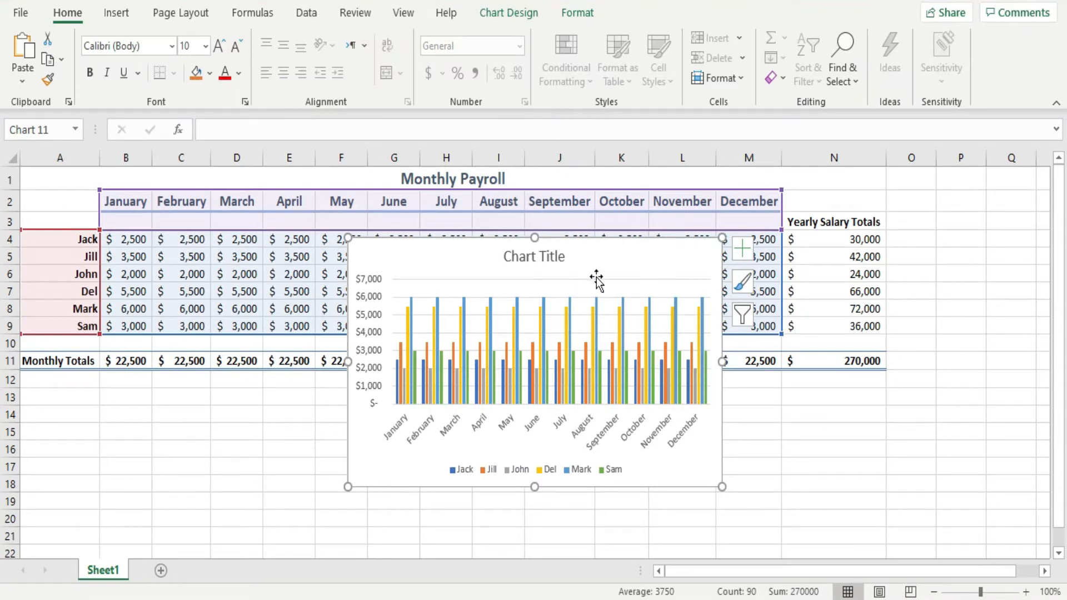
Move the chart up over the payroll table and enlarge it to span about columns A to P and rows 2 to 21.
{"action": "left_click_drag", "start_coordinate": [615, 252], "coordinate": [366, 210]}
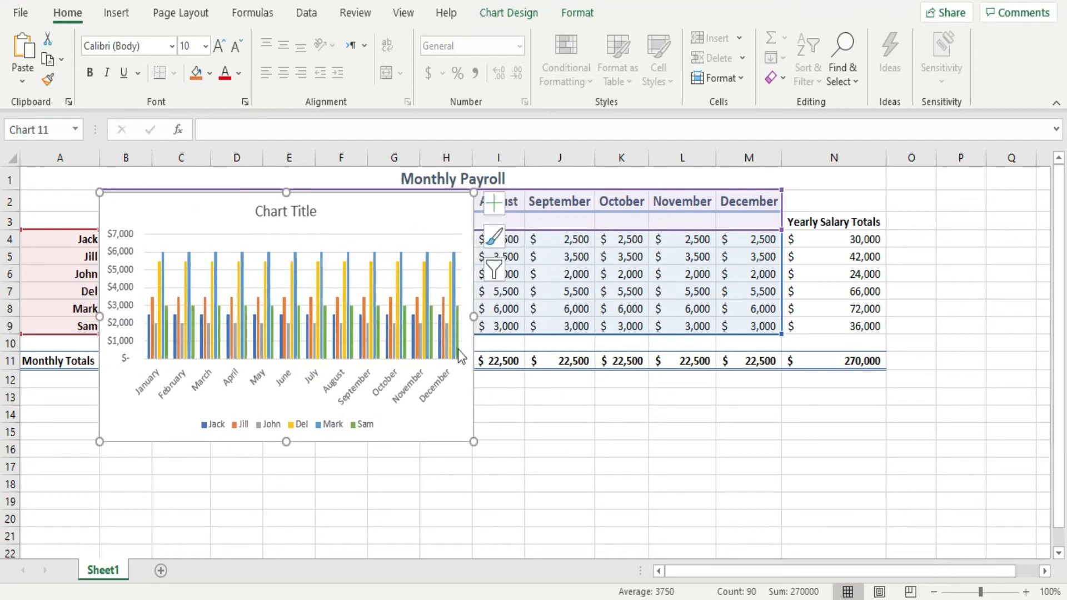
{"action": "left_click_drag", "start_coordinate": [473, 316], "coordinate": [577, 317]}
{"action": "left_click_drag", "start_coordinate": [577, 442], "coordinate": [581, 506]}
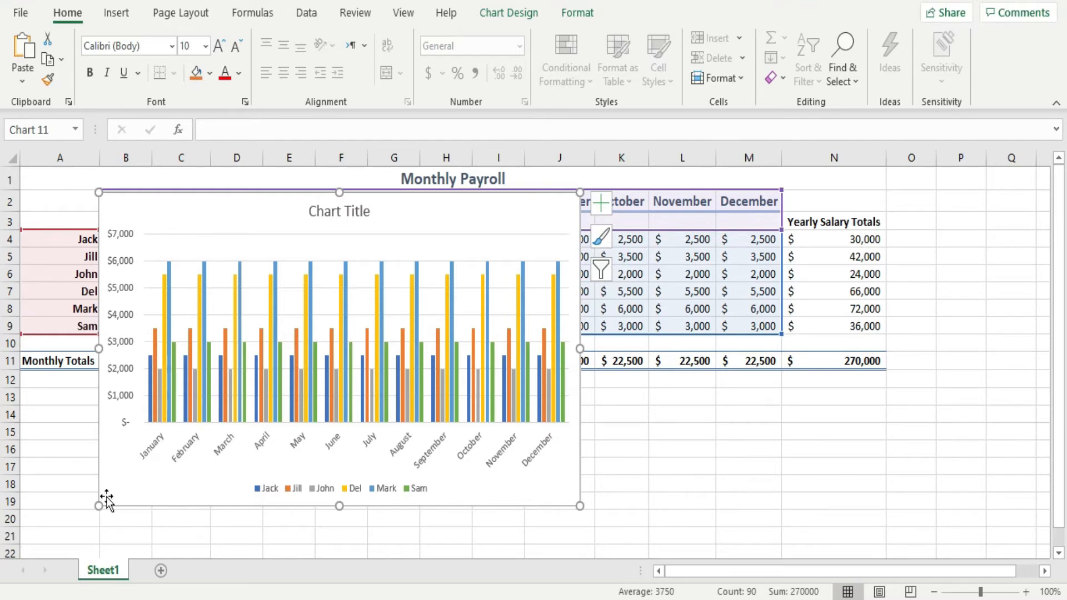
{"action": "left_click_drag", "start_coordinate": [97, 508], "coordinate": [45, 549]}
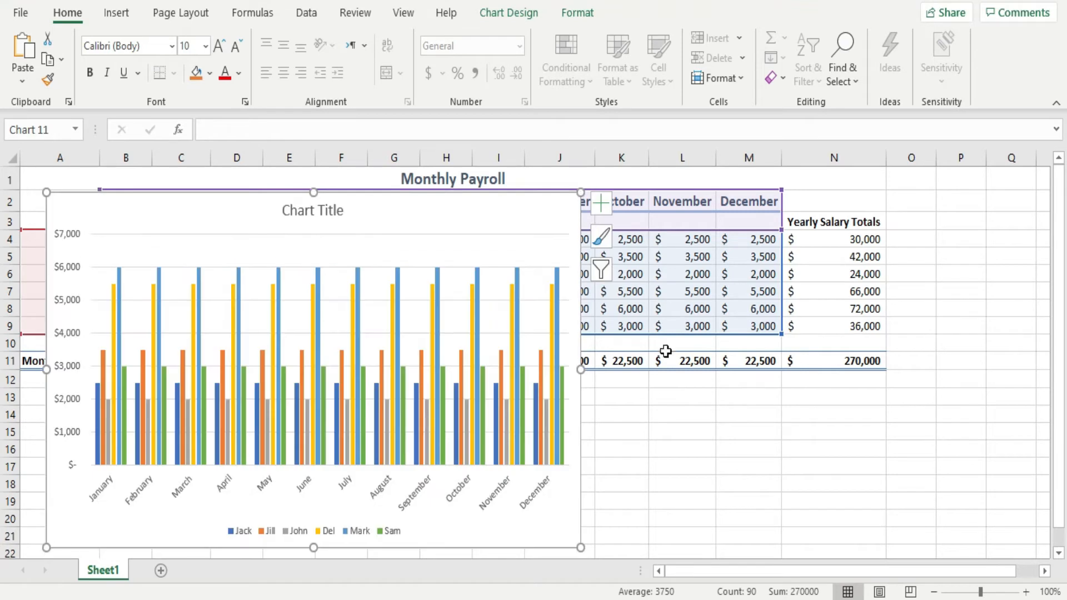
{"action": "left_click_drag", "start_coordinate": [583, 368], "coordinate": [982, 374]}
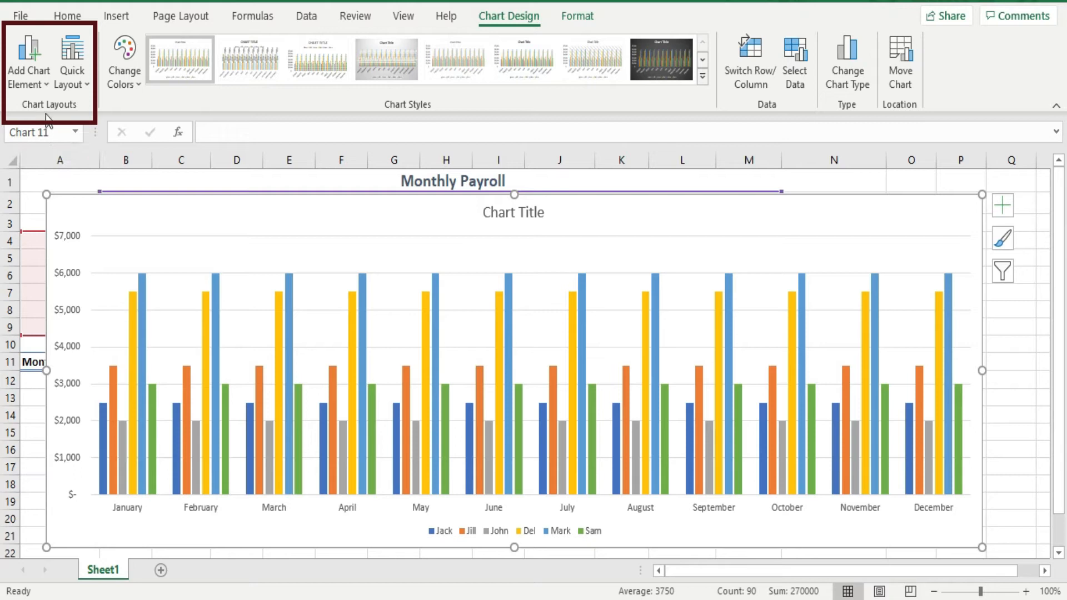
Add a primary vertical axis title to the chart and set its text to Salaries.
{"action": "left_click", "coordinate": [22, 60]}
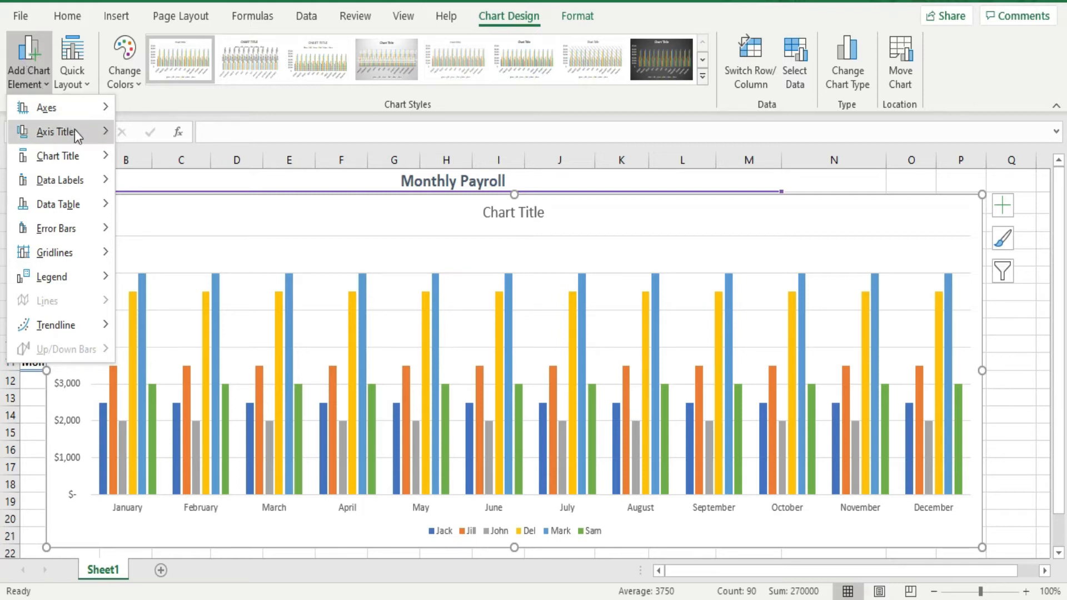
{"action": "mouse_move", "coordinate": [80, 136]}
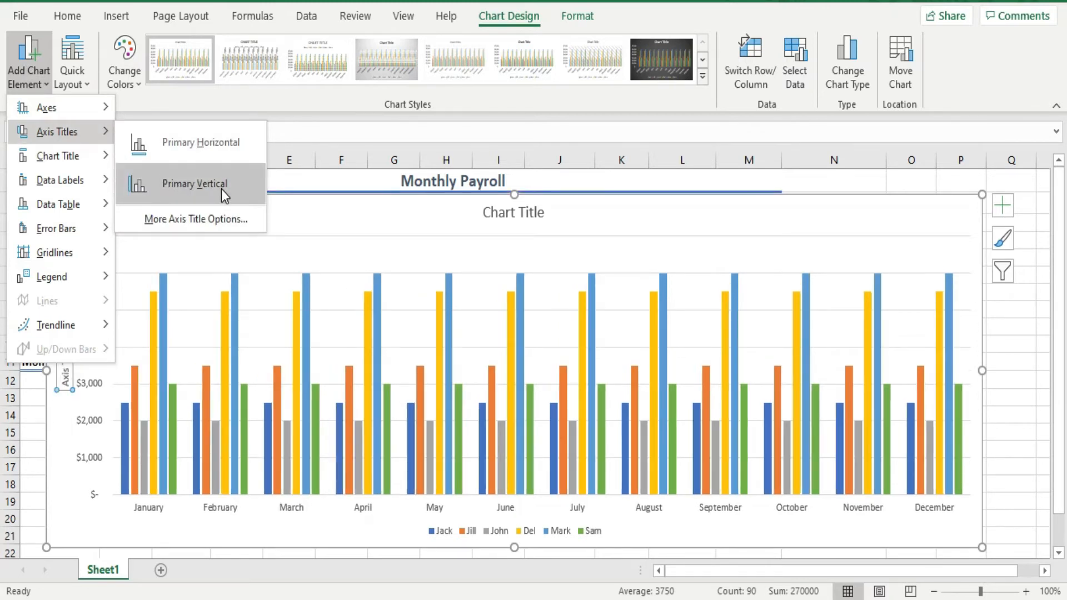
{"action": "left_click", "coordinate": [221, 188]}
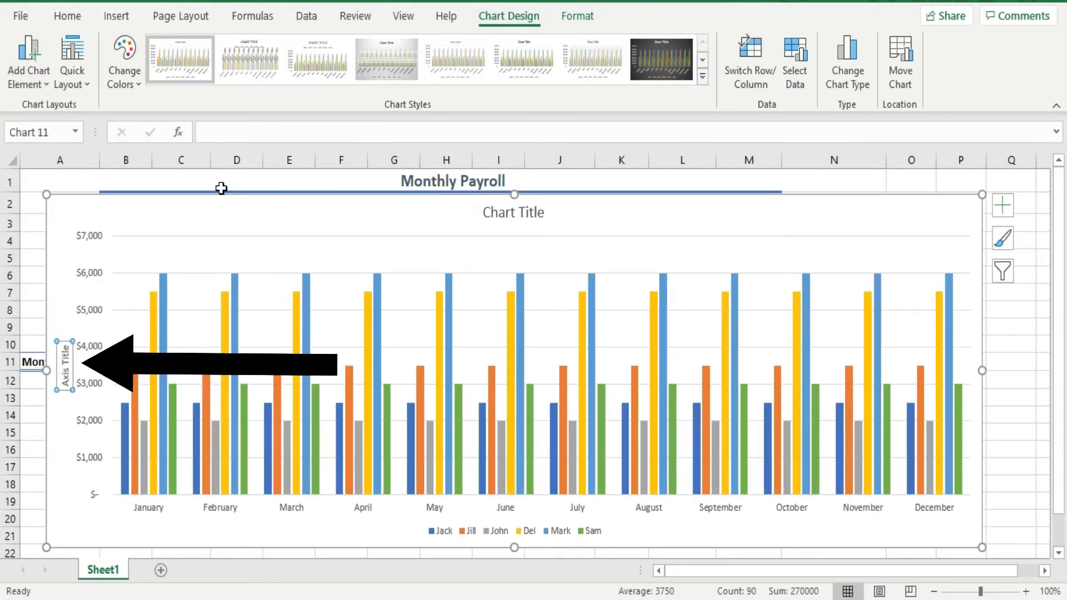
{"action": "type", "text": "Salaries"}
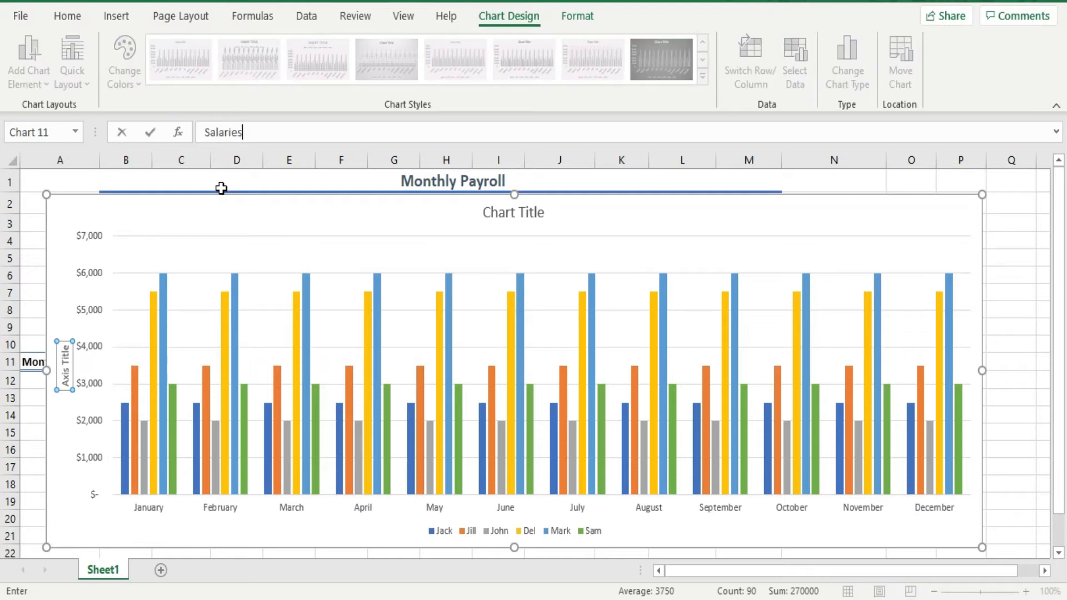
{"action": "key", "text": "Return"}
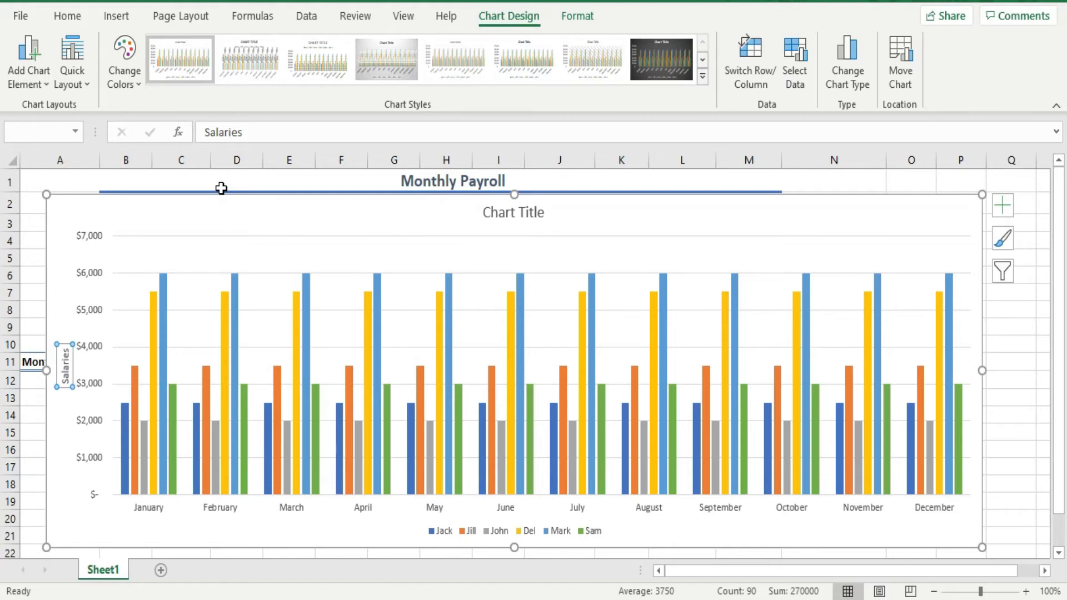
{"action": "left_click", "coordinate": [222, 188]}
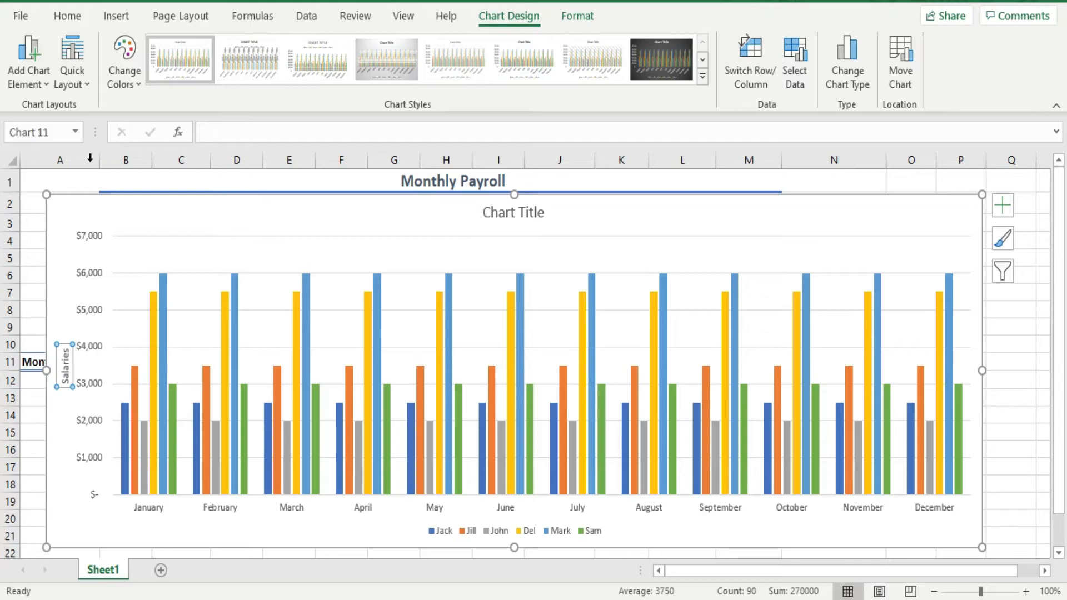
Add a primary horizontal axis title reading 2019 to the chart and delete it again.
{"action": "left_click", "coordinate": [26, 61]}
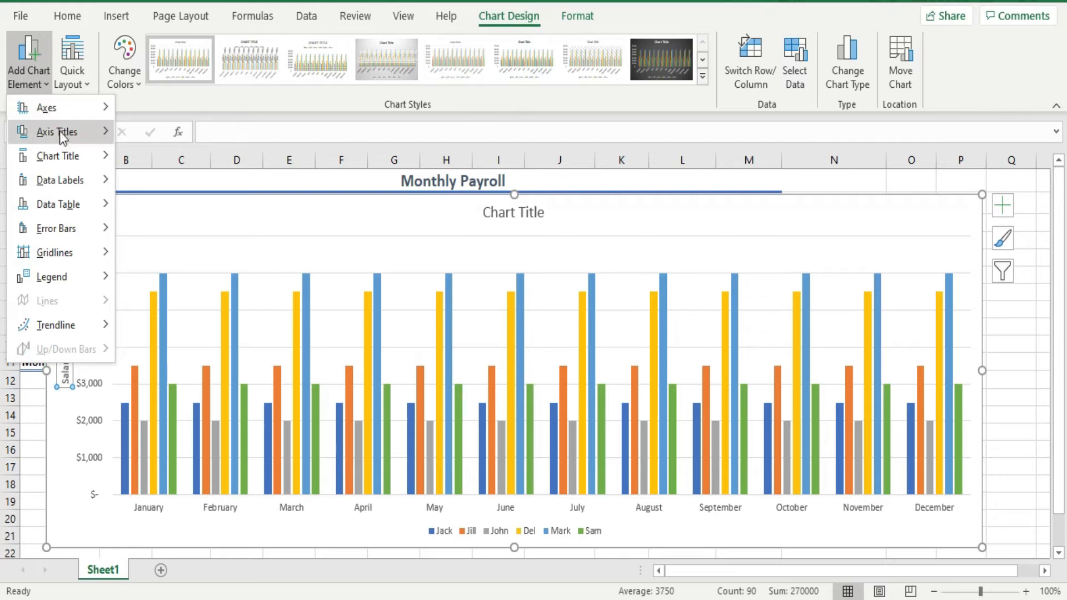
{"action": "mouse_move", "coordinate": [69, 141]}
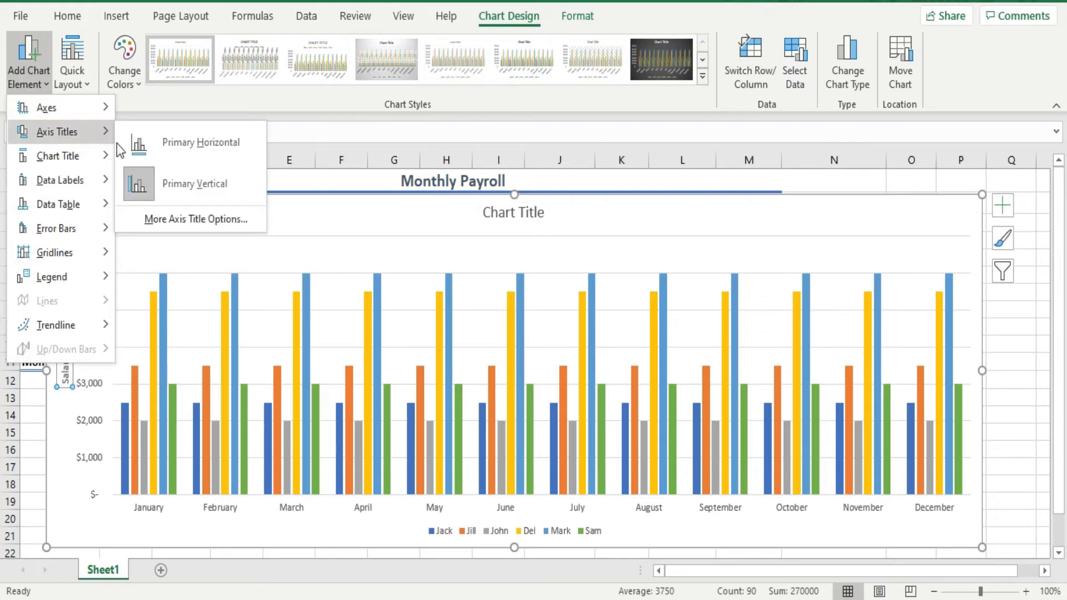
{"action": "left_click", "coordinate": [195, 147]}
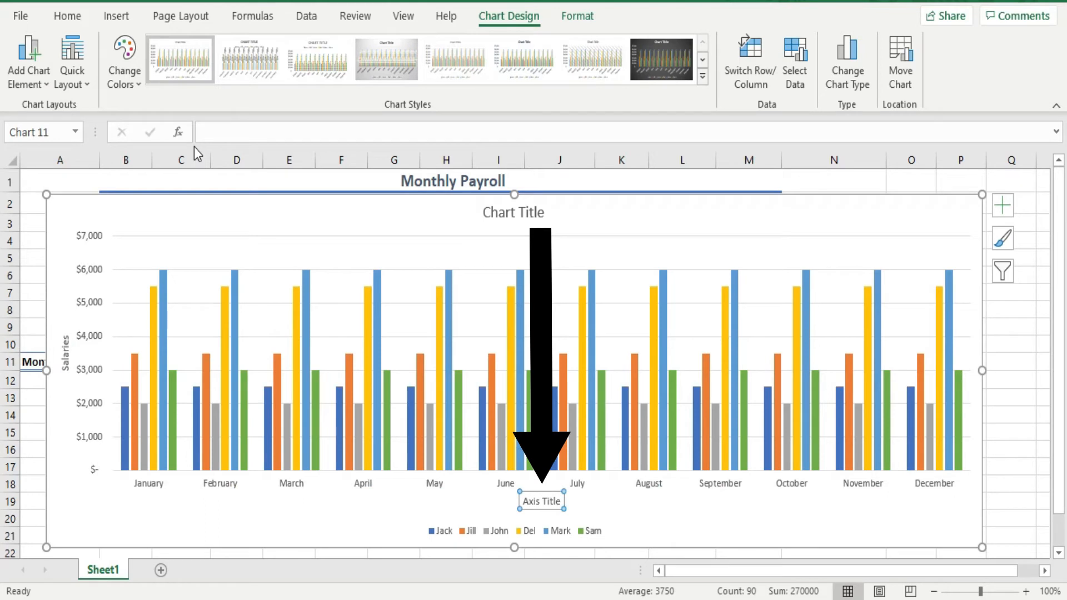
{"action": "type", "text": "201"}
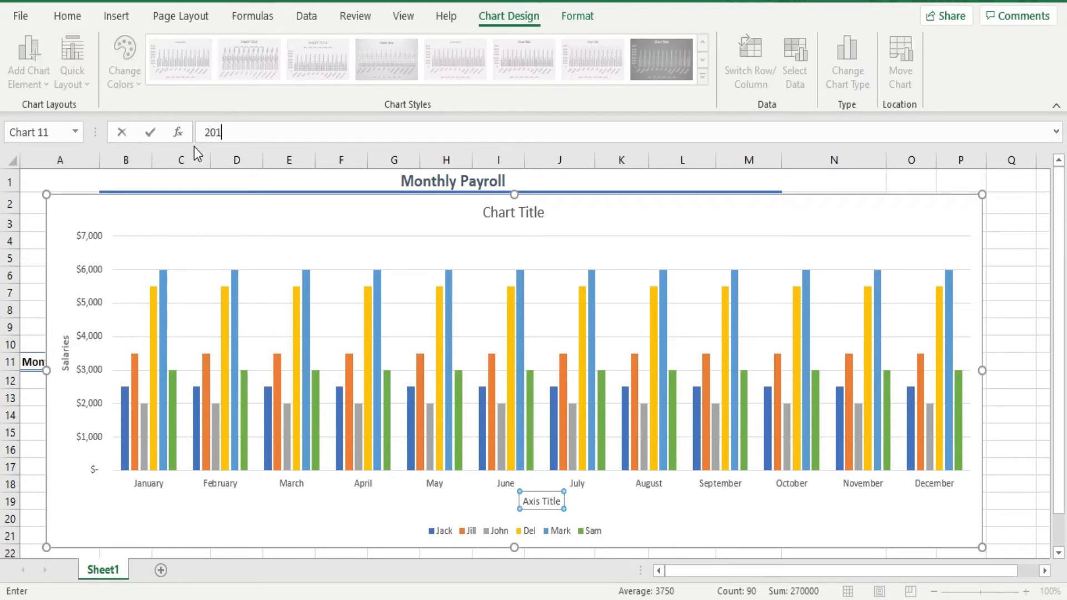
{"action": "type", "text": "9"}
{"action": "key", "text": "Return"}
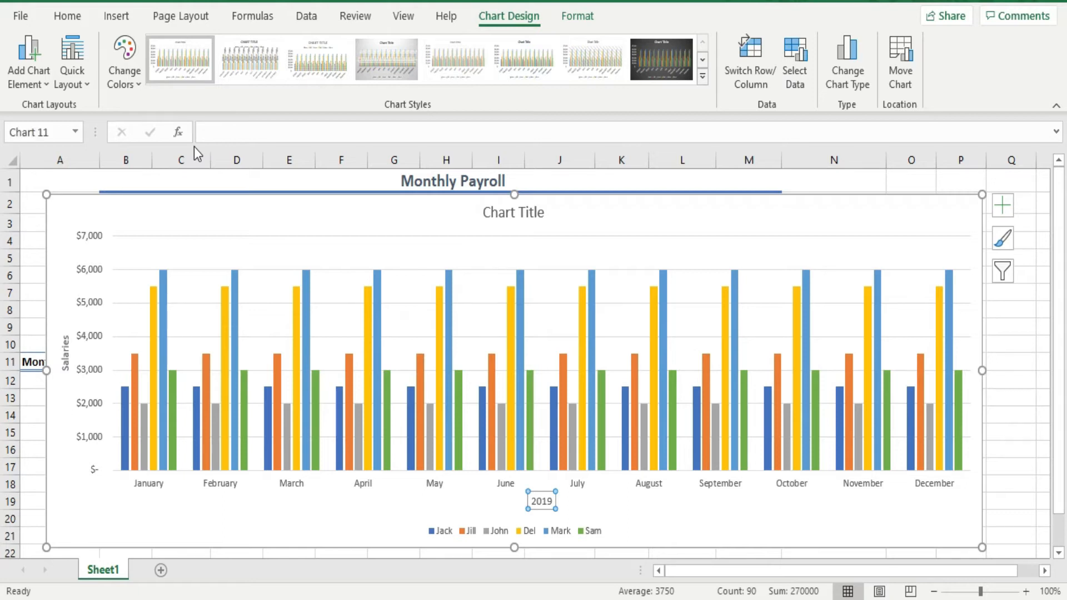
{"action": "key", "text": "Delete"}
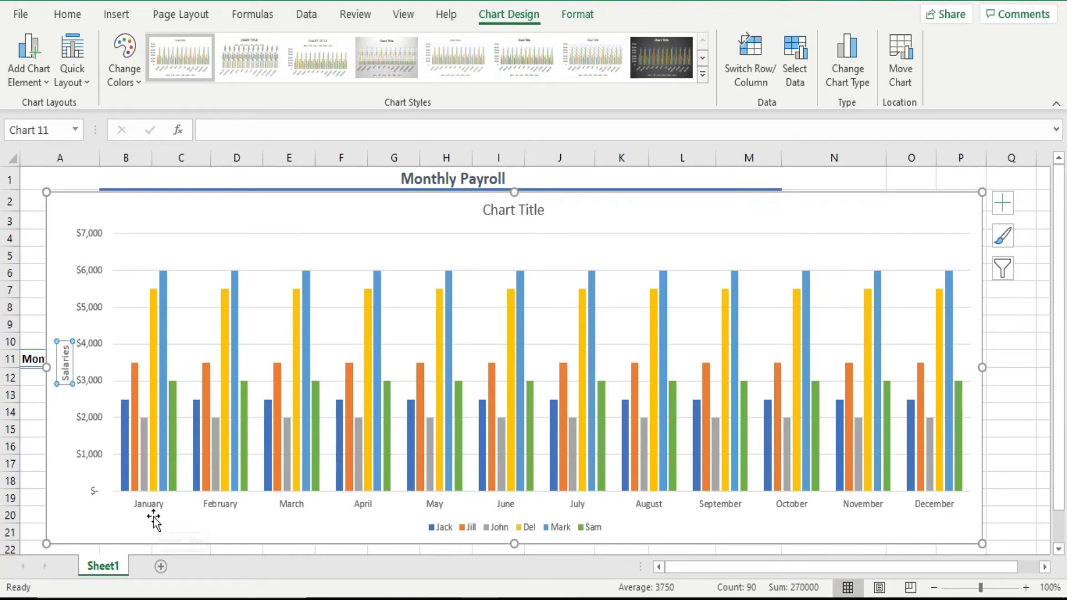
Set the chart title's text to Monthly Salaries.
{"action": "mouse_move", "coordinate": [125, 436]}
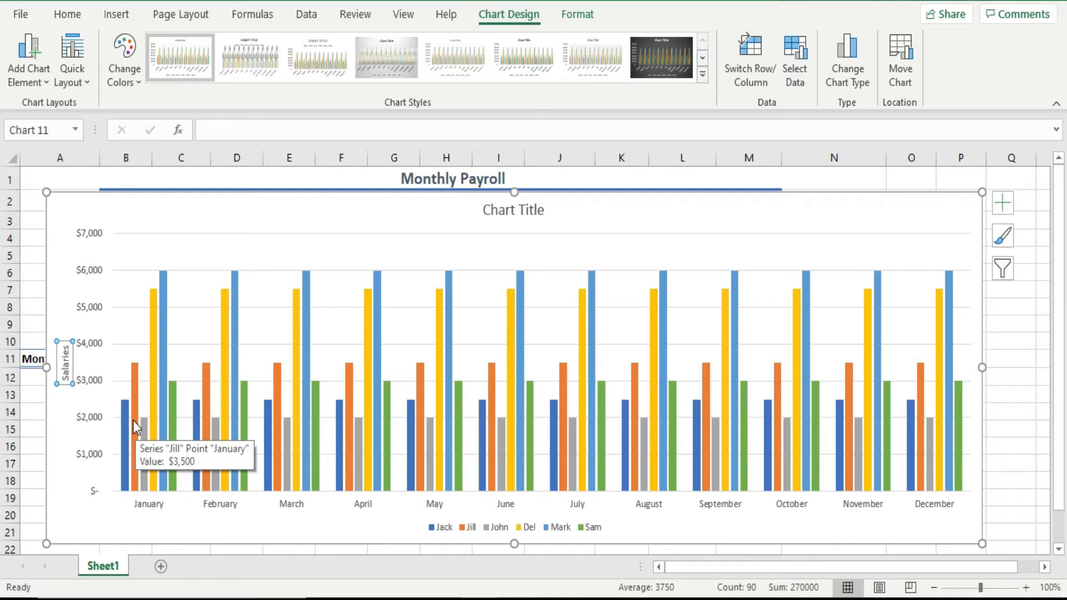
{"action": "left_click", "coordinate": [204, 130]}
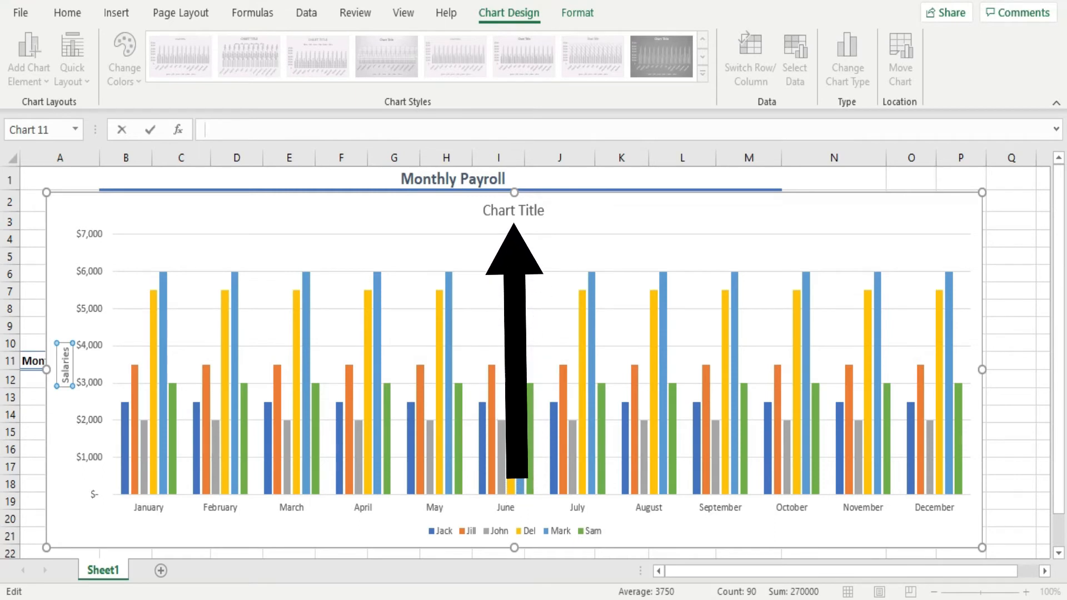
{"action": "left_click", "coordinate": [519, 210]}
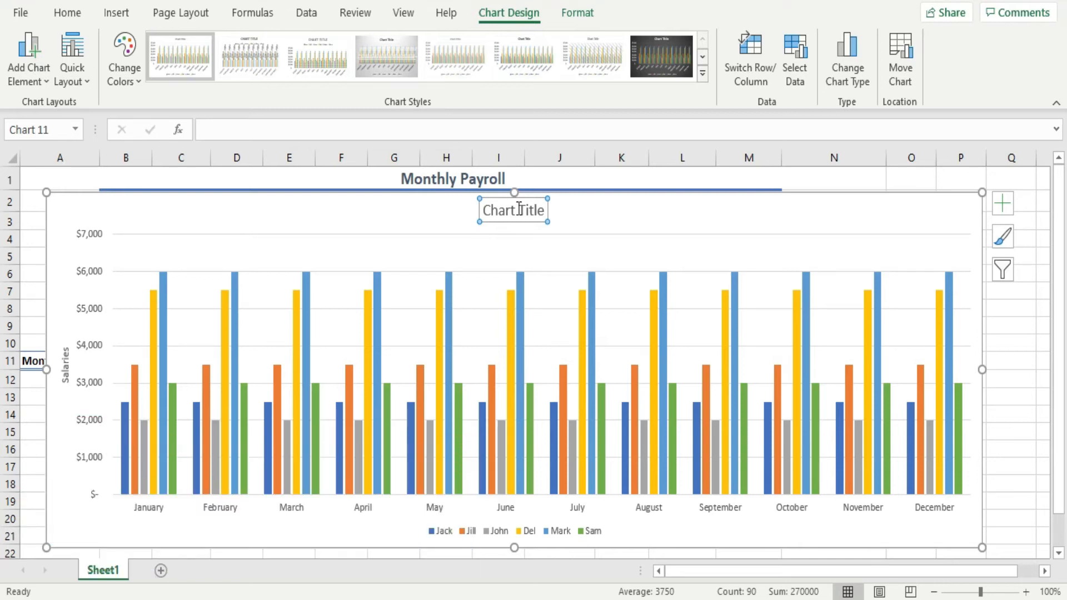
{"action": "type", "text": "Monthly "}
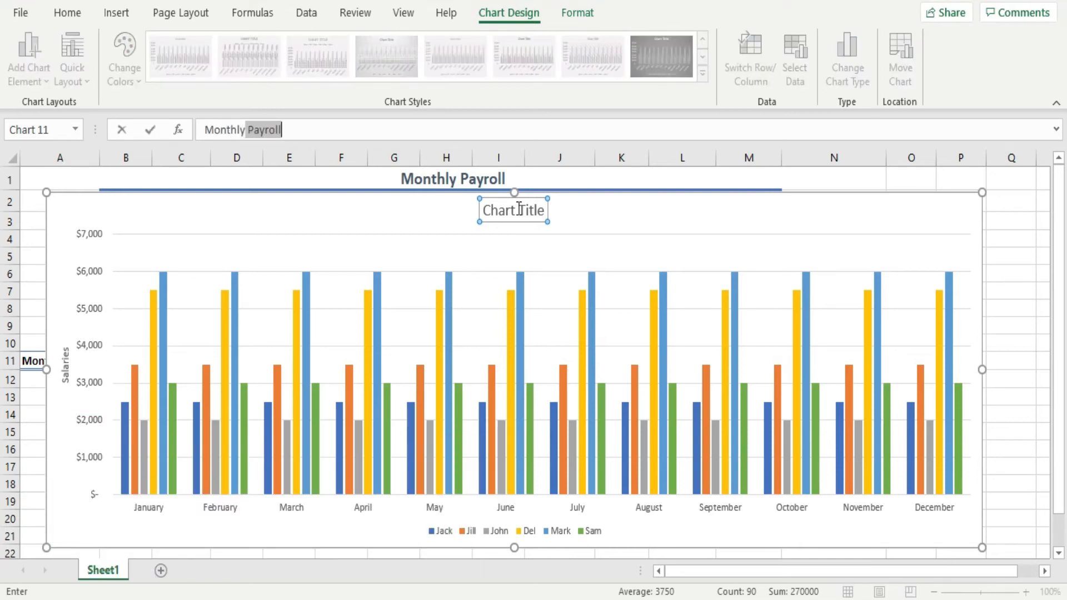
{"action": "type", "text": "Salaries"}
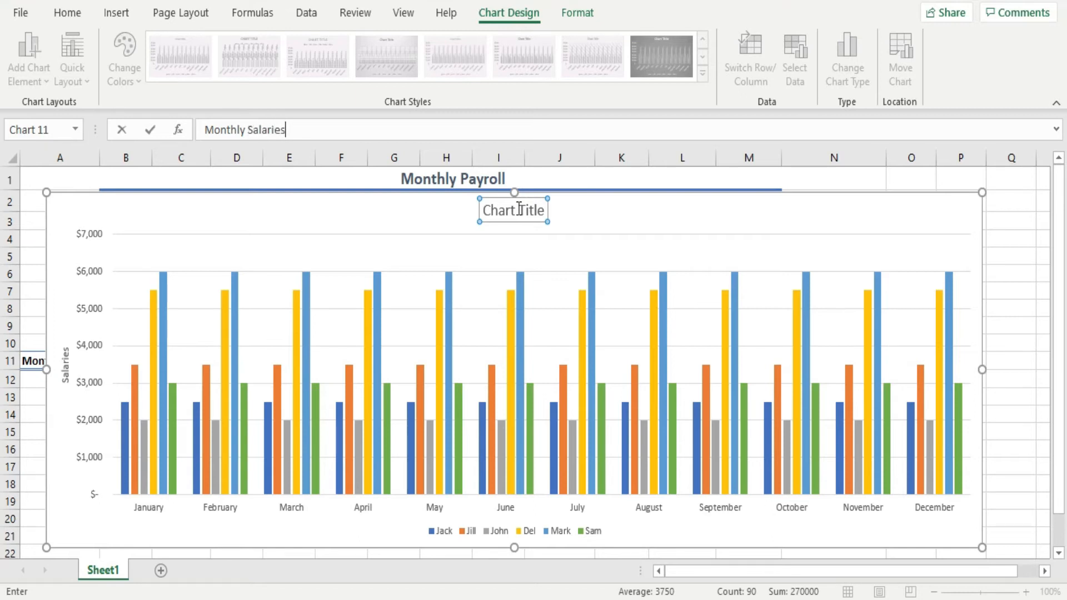
{"action": "key", "text": "Return"}
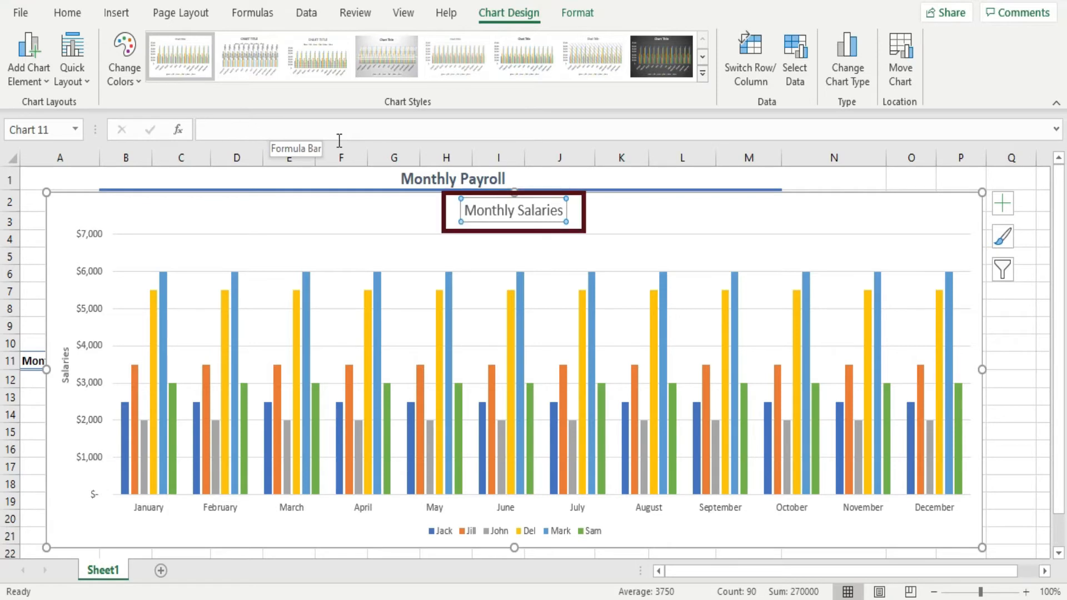
Link the chart title to the worksheet heading in cell A1 with the formula =Sheet1!$A$1.
{"action": "left_click", "coordinate": [231, 129]}
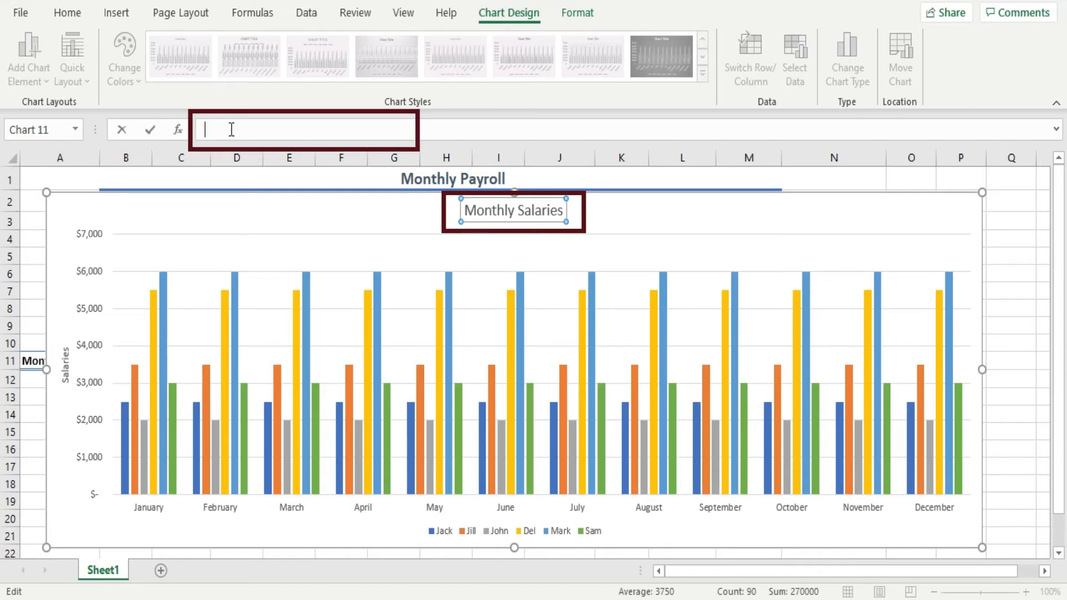
{"action": "type", "text": "="}
{"action": "left_click", "coordinate": [439, 178]}
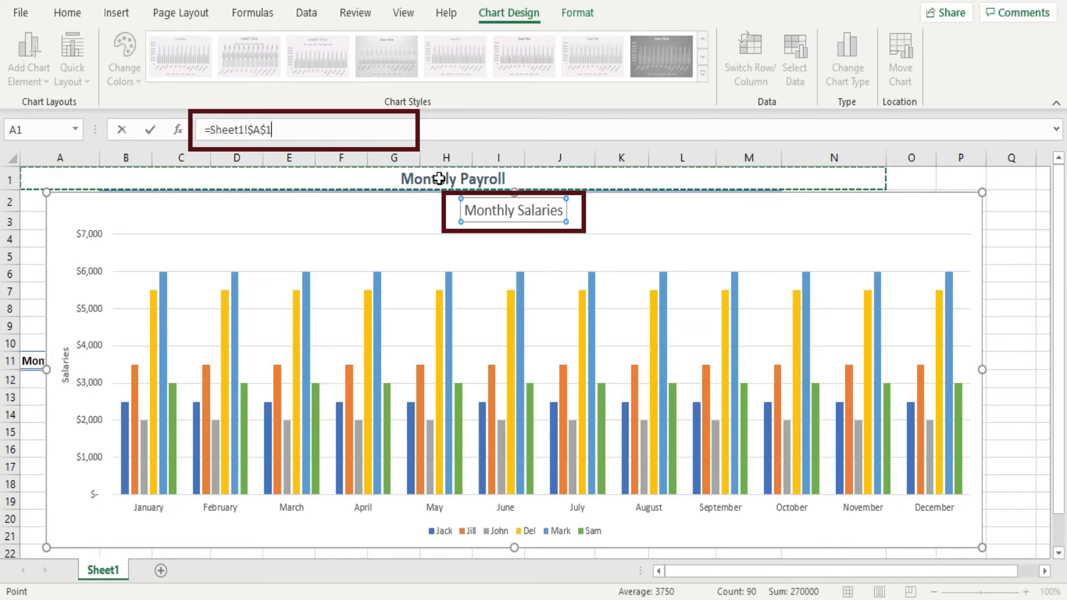
{"action": "key", "text": "Return"}
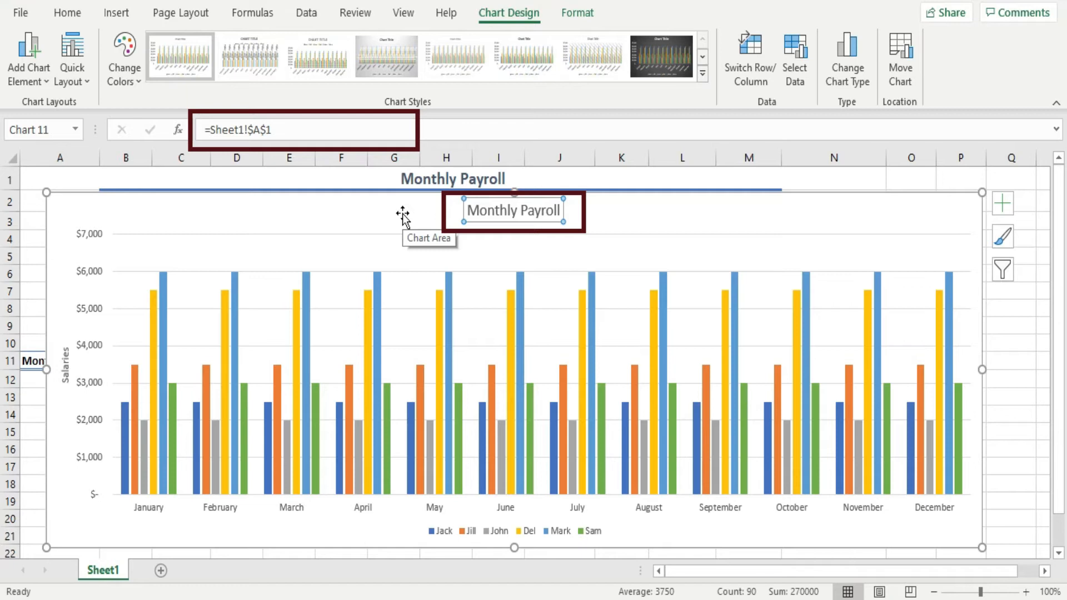
Change the worksheet heading in cell A1 to Monthly Payroll 2019.
{"action": "left_click", "coordinate": [431, 181]}
{"action": "left_click", "coordinate": [352, 128]}
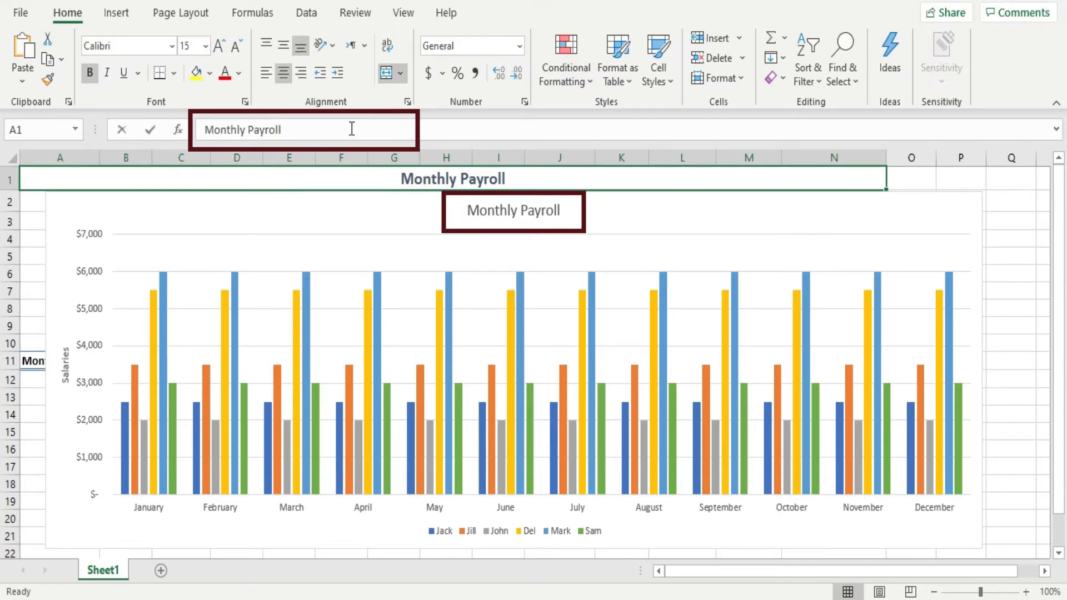
{"action": "type", "text": "2019"}
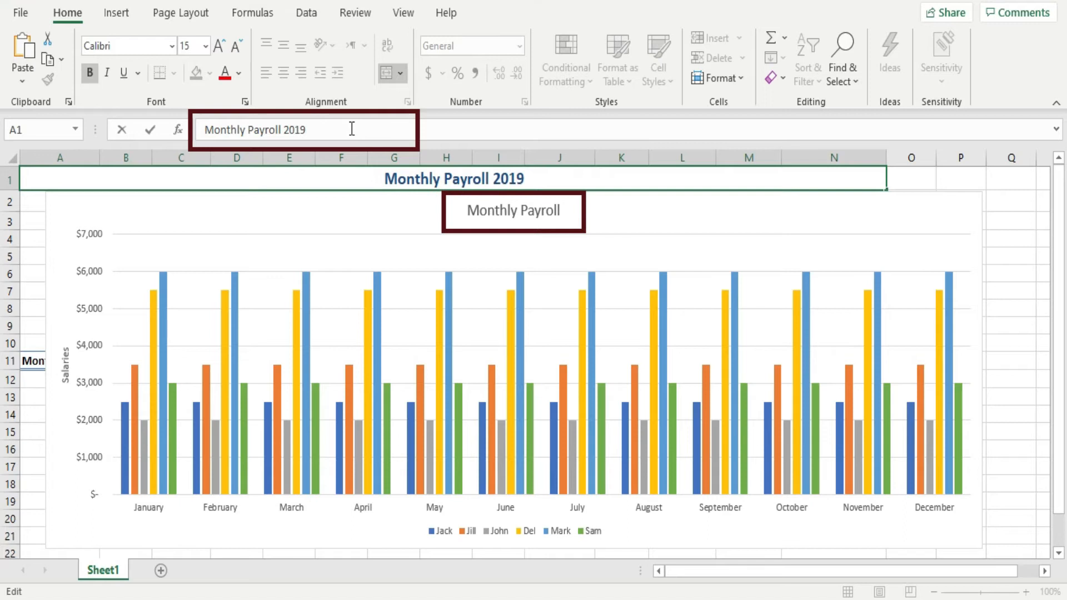
{"action": "key", "text": "Return"}
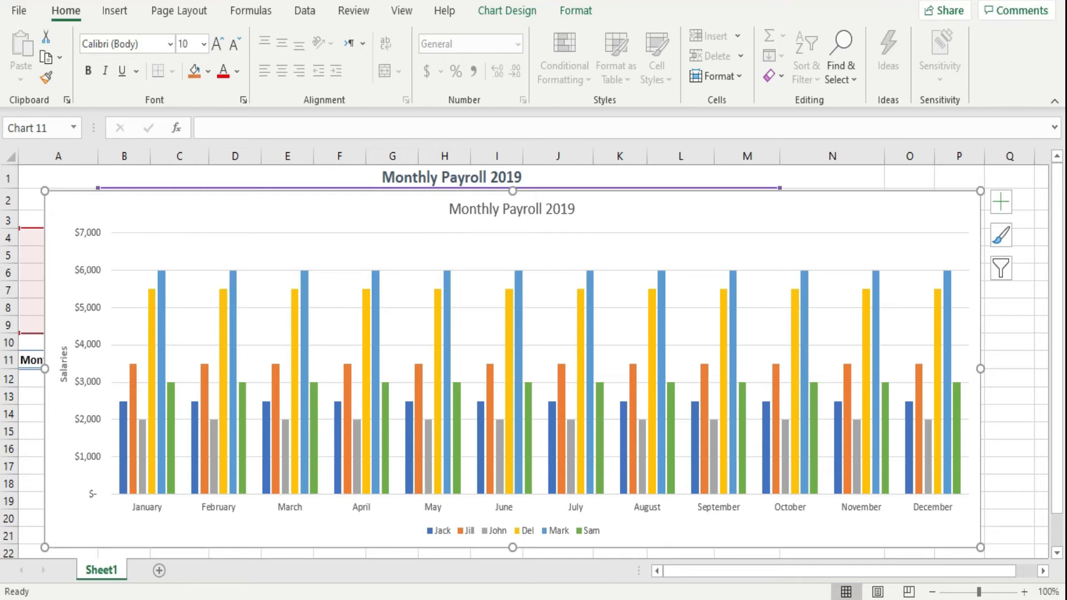
Delete the major horizontal gridlines from the chart's plot area.
{"action": "left_click", "coordinate": [545, 270]}
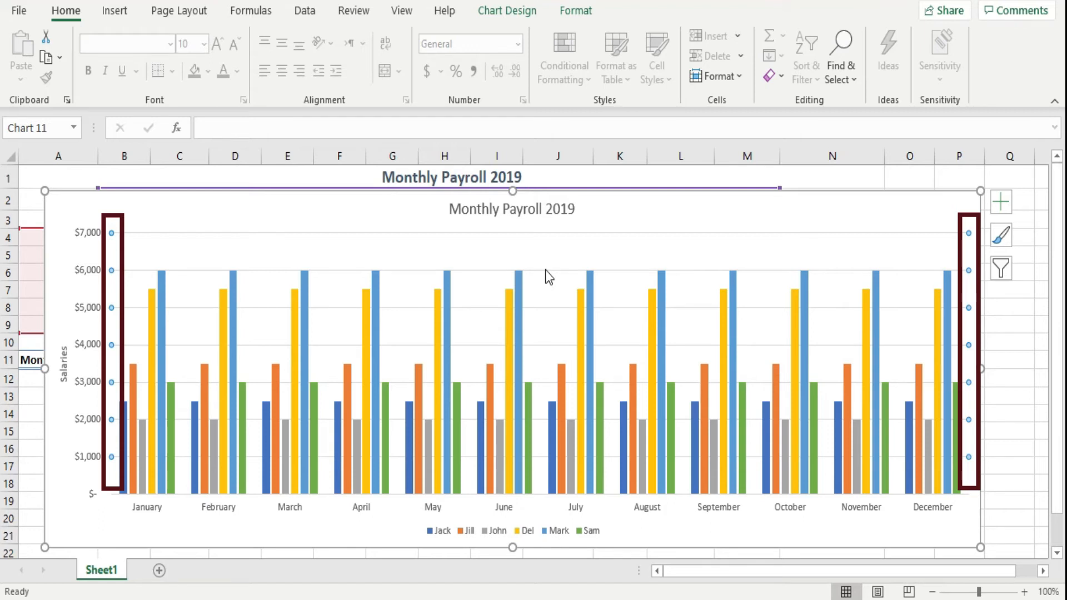
{"action": "key", "text": "Delete"}
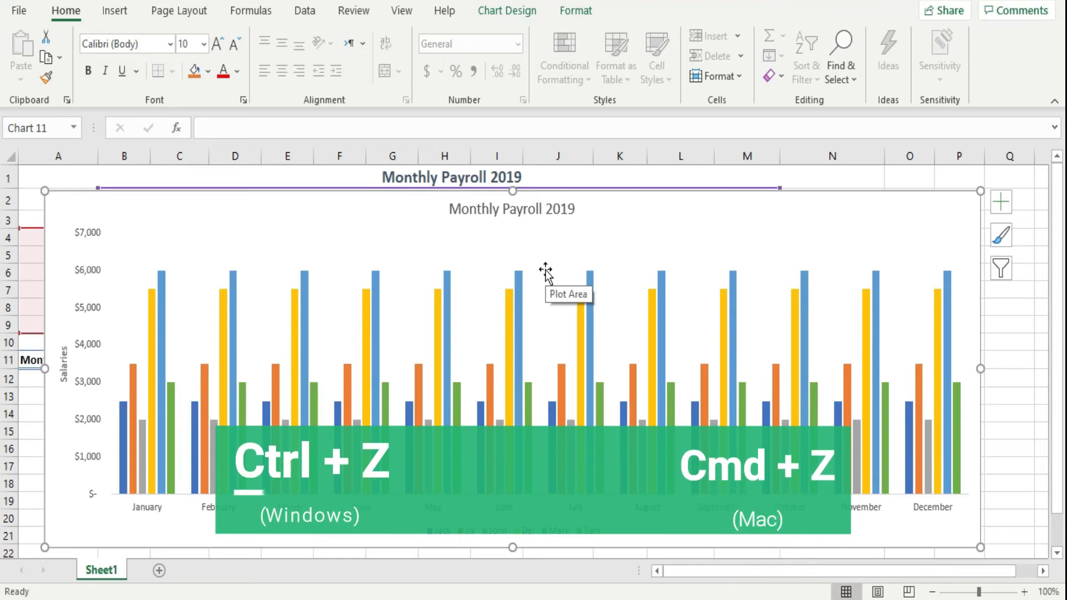
{"action": "left_click", "coordinate": [545, 270]}
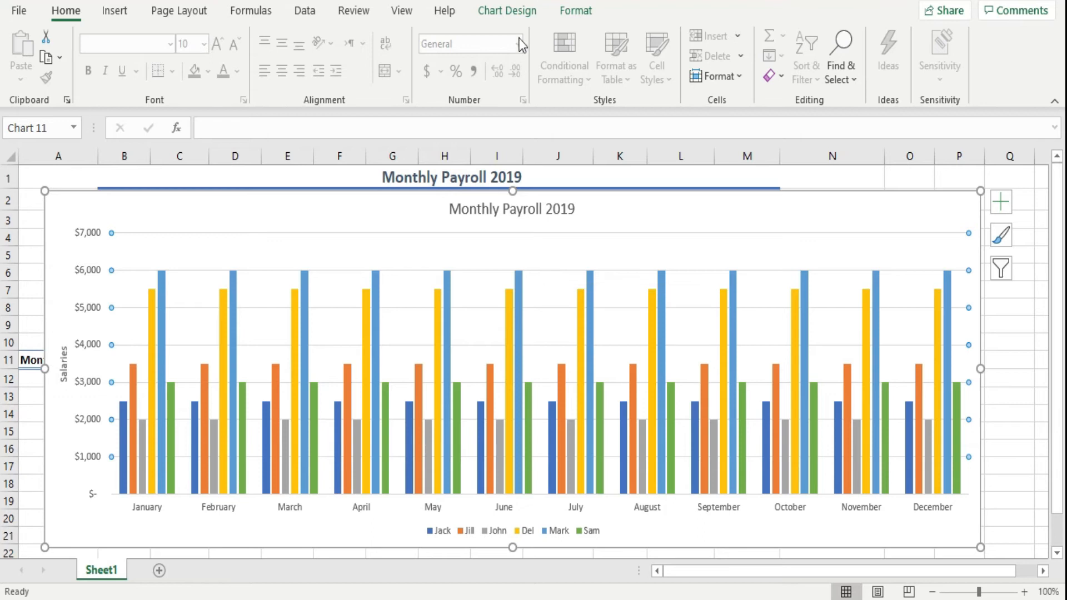
{"action": "left_click", "coordinate": [504, 11]}
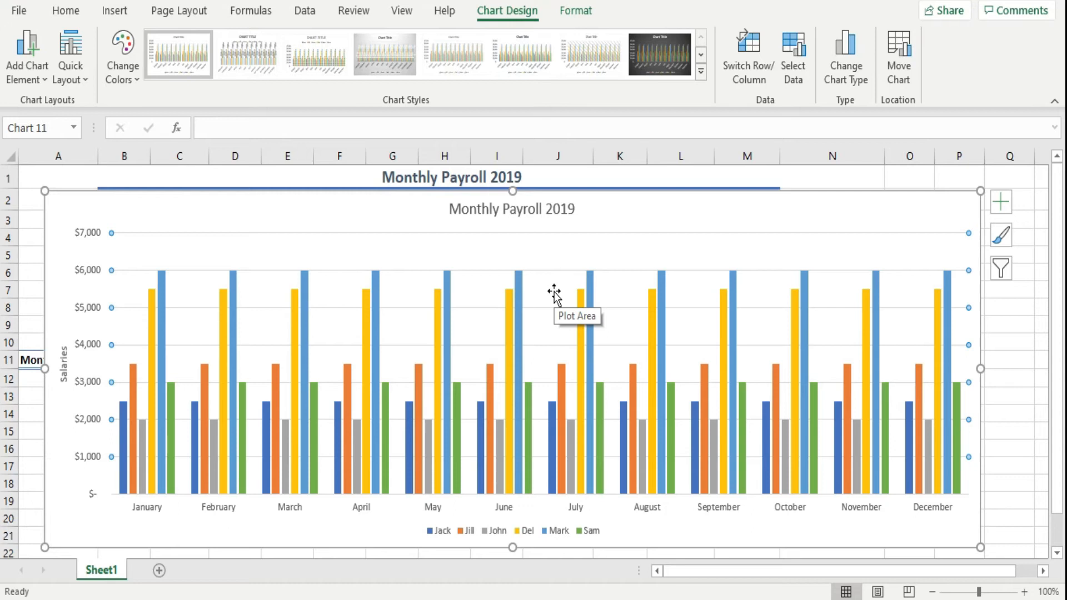
{"action": "key", "text": "Delete"}
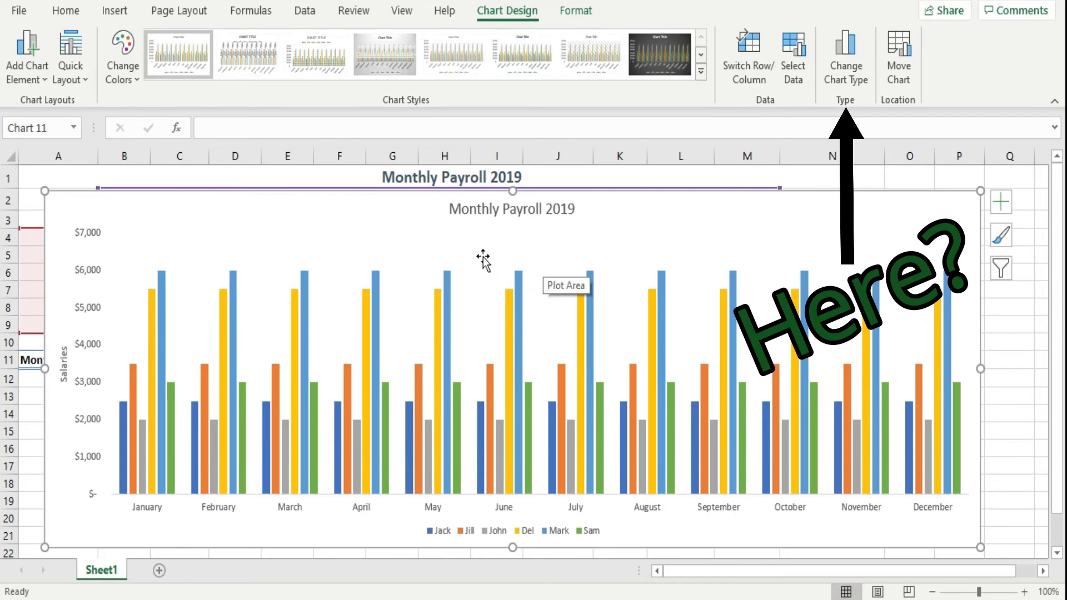
Add primary major horizontal gridlines back to the chart.
{"action": "left_click", "coordinate": [23, 65]}
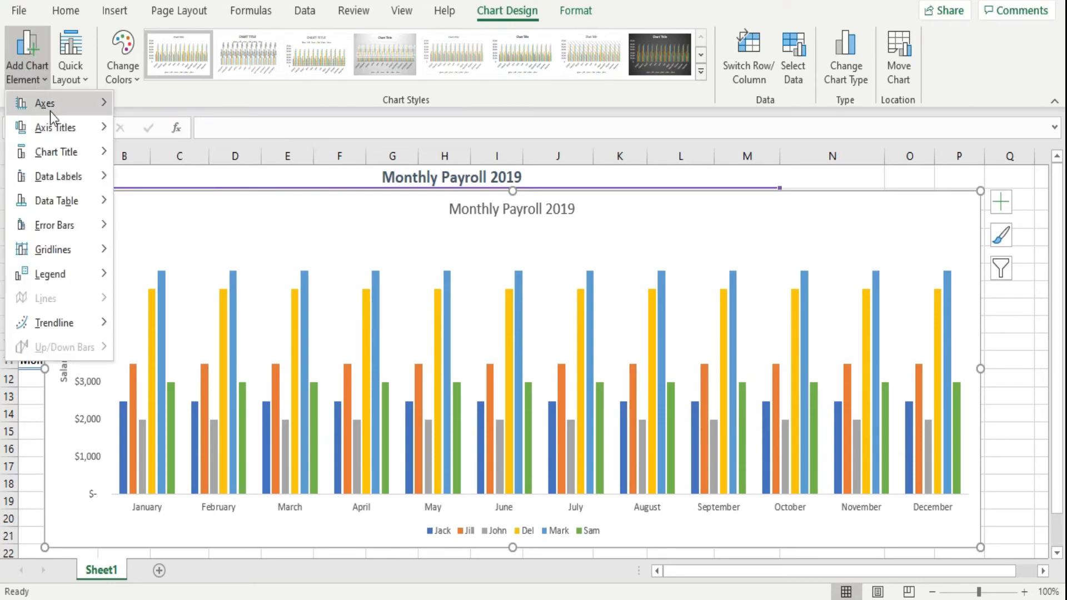
{"action": "mouse_move", "coordinate": [71, 259]}
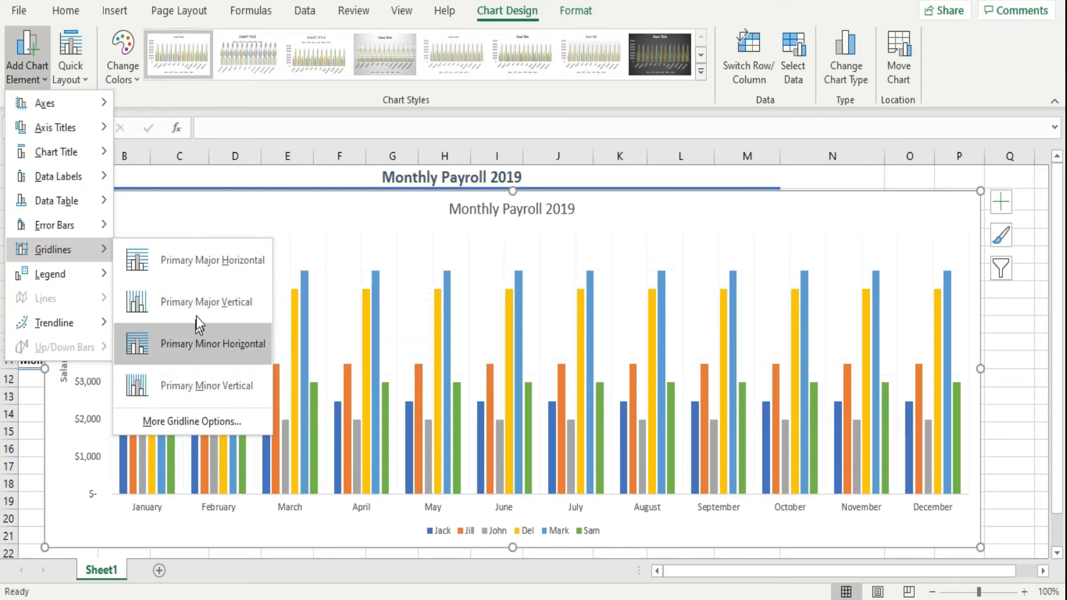
{"action": "left_click", "coordinate": [205, 262]}
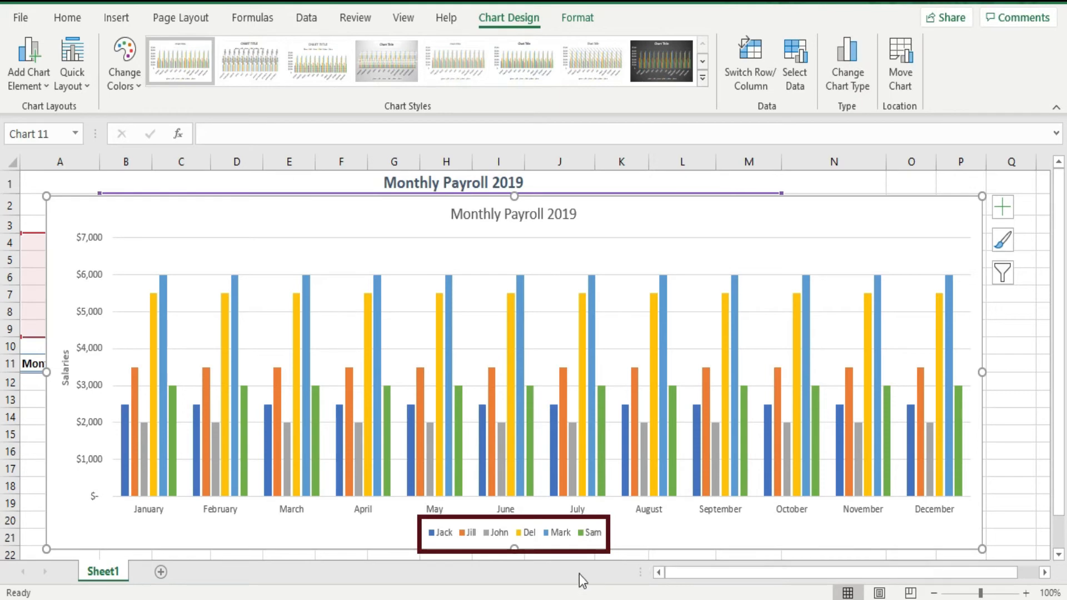
Try widening the chart legend on both sides and moving it to the upper plot area, and undo these changes.
{"action": "left_click", "coordinate": [540, 532]}
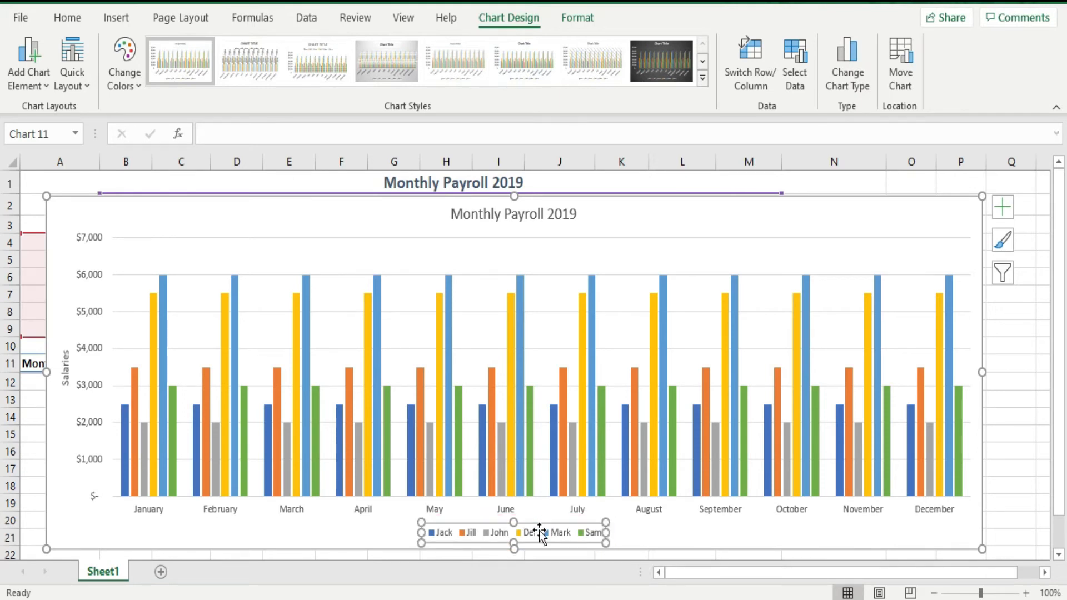
{"action": "left_click_drag", "start_coordinate": [605, 532], "coordinate": [718, 533]}
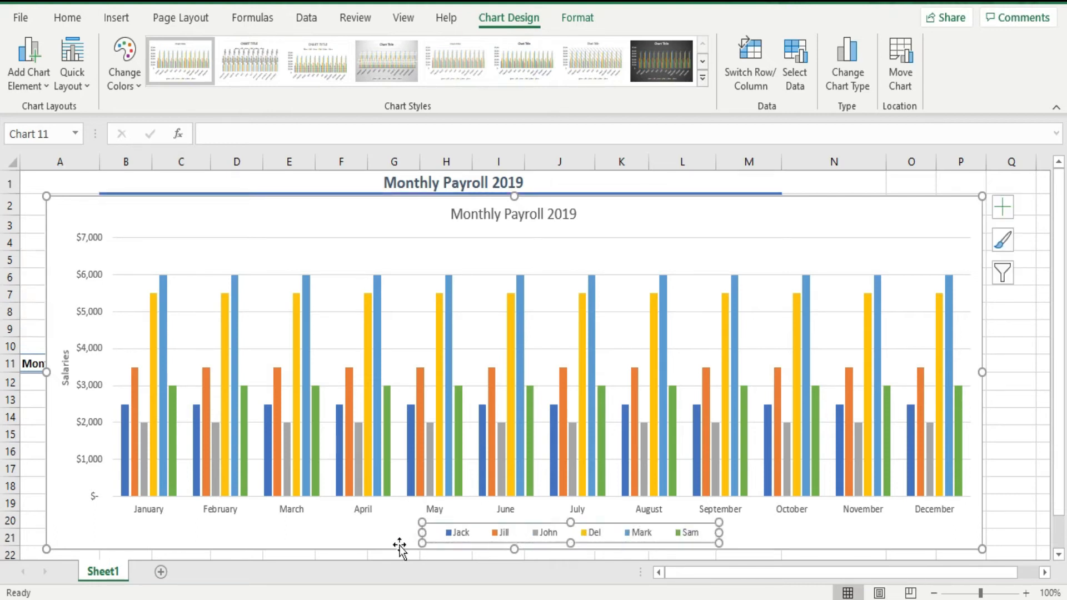
{"action": "left_click_drag", "start_coordinate": [425, 533], "coordinate": [296, 538]}
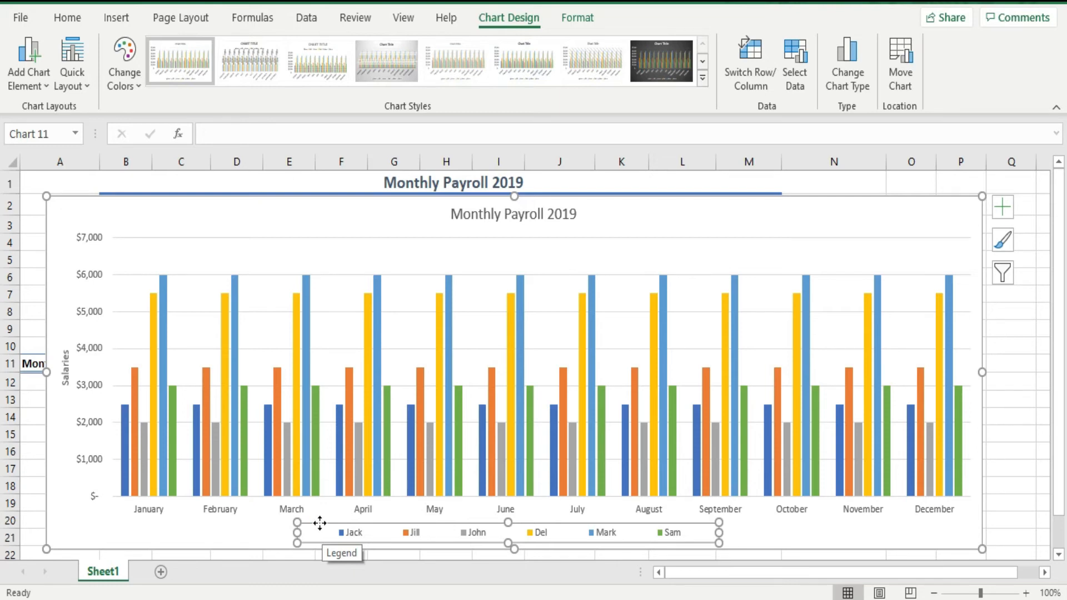
{"action": "left_click_drag", "start_coordinate": [319, 522], "coordinate": [142, 250]}
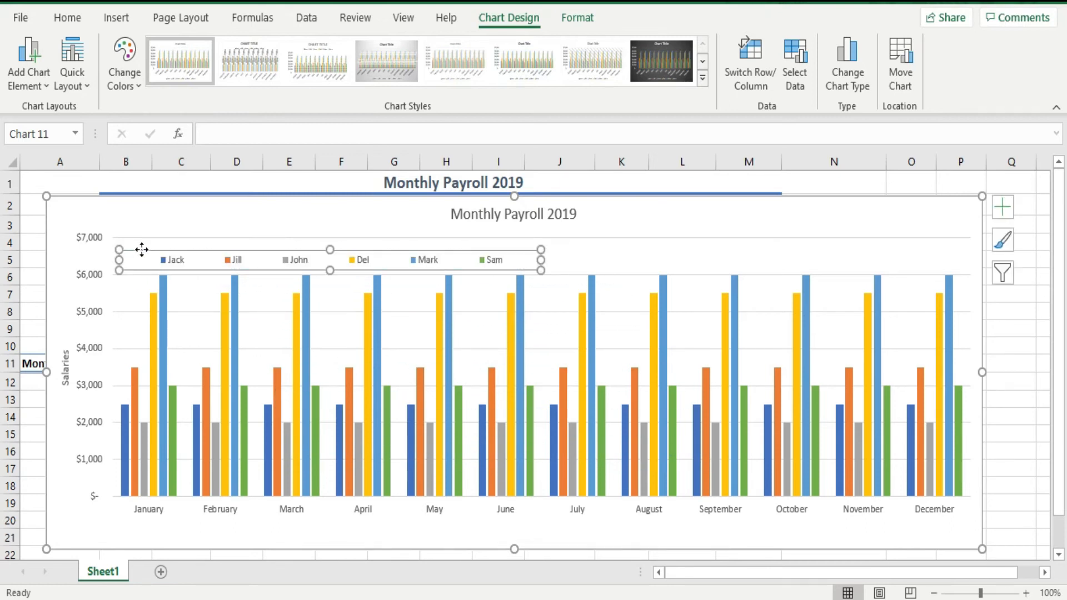
{"action": "key", "text": "ctrl+z"}
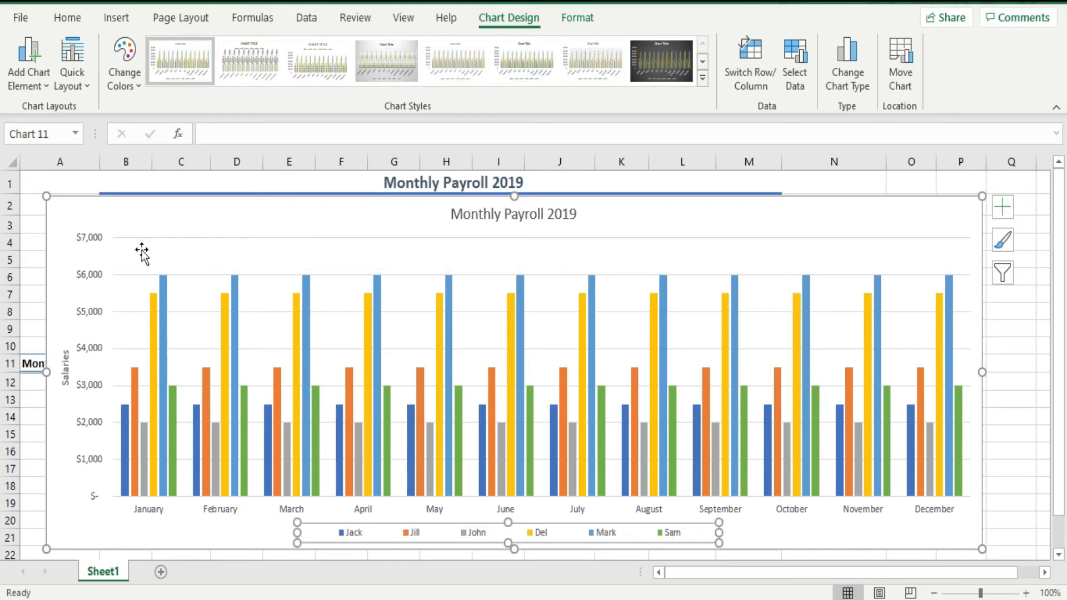
{"action": "key", "text": "ctrl+z"}
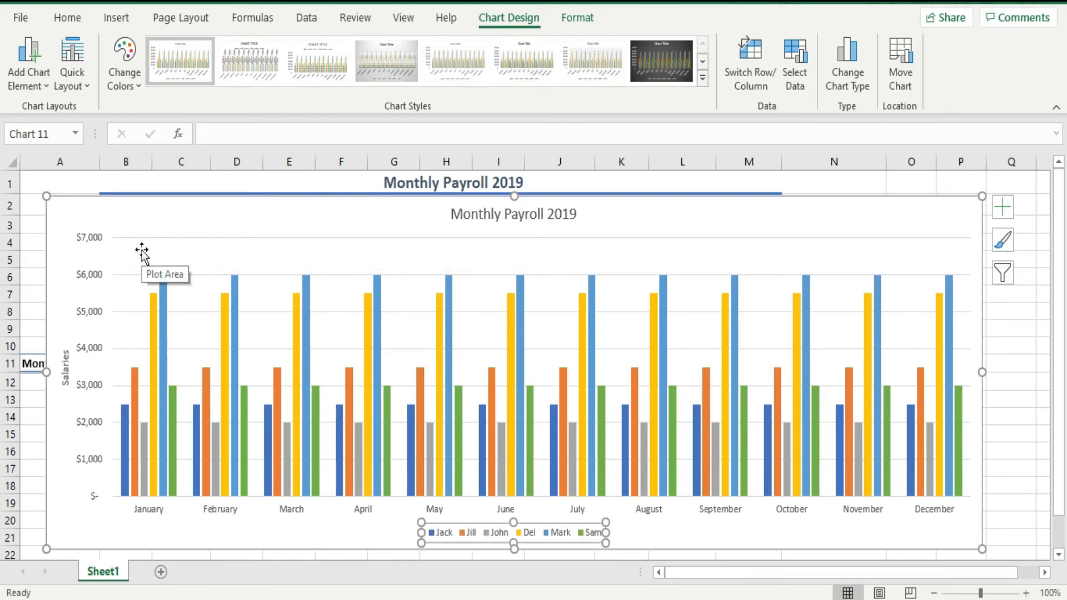
Open the legend's formatting options and set the legend position to Top.
{"action": "double_click", "coordinate": [572, 528]}
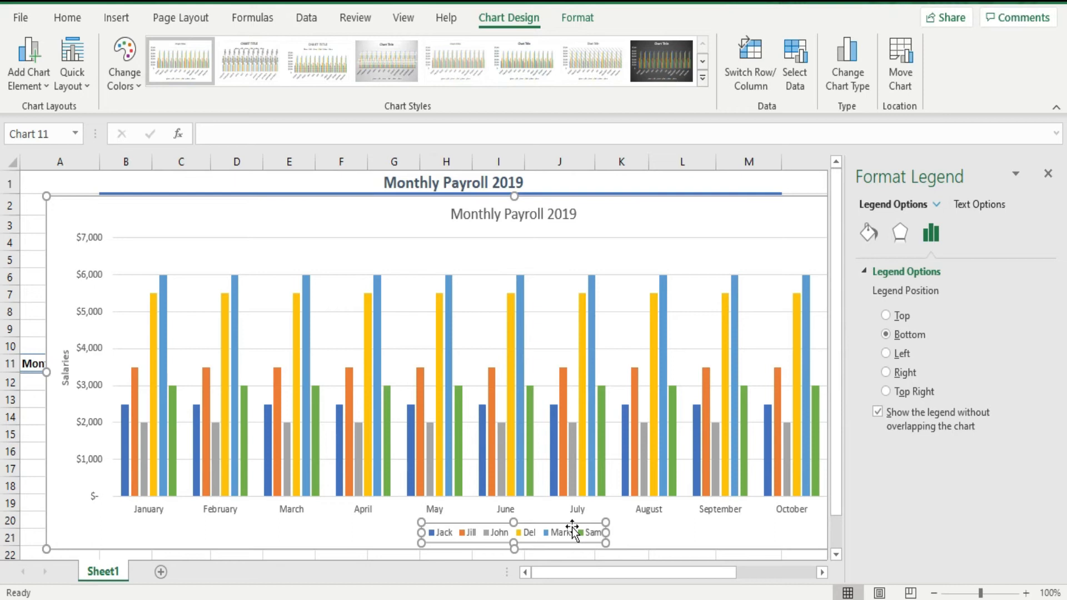
{"action": "right_click", "coordinate": [572, 528]}
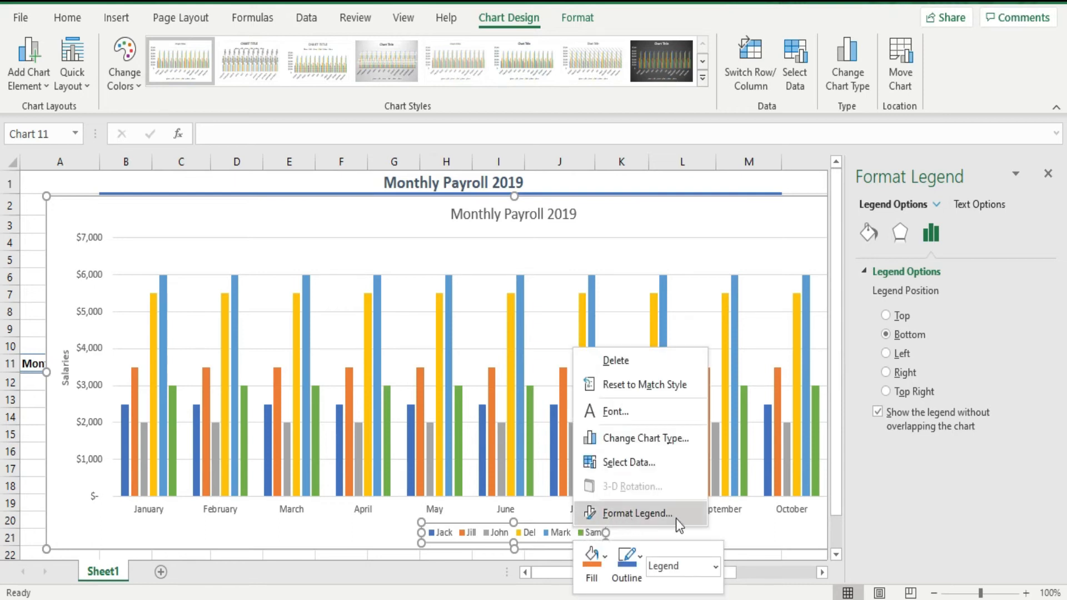
{"action": "left_click", "coordinate": [939, 489]}
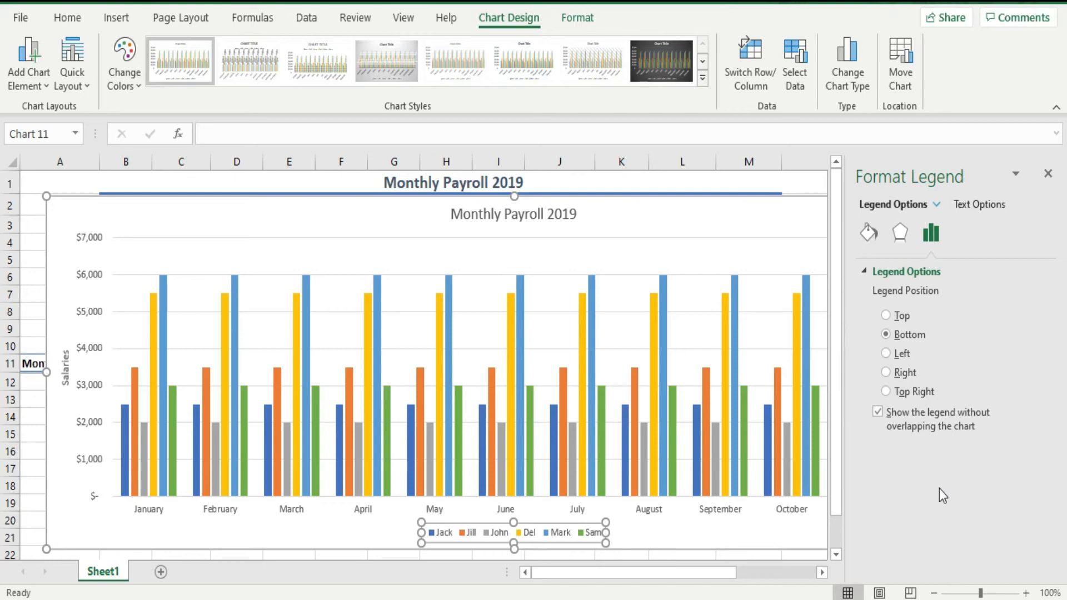
{"action": "left_click", "coordinate": [886, 316]}
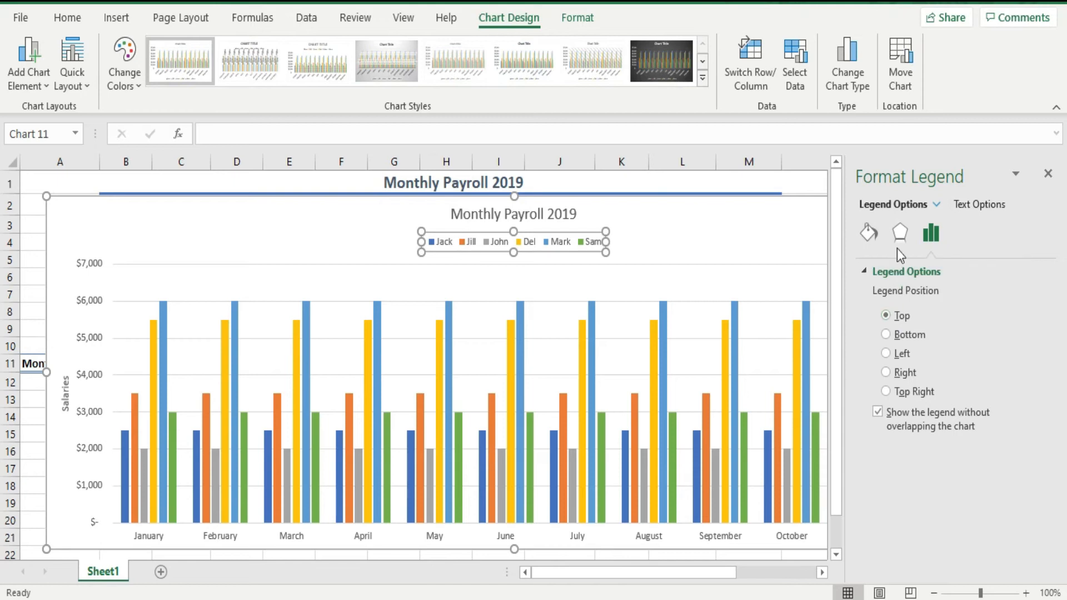
Fill the legend with the standard dark red color.
{"action": "left_click", "coordinate": [901, 232]}
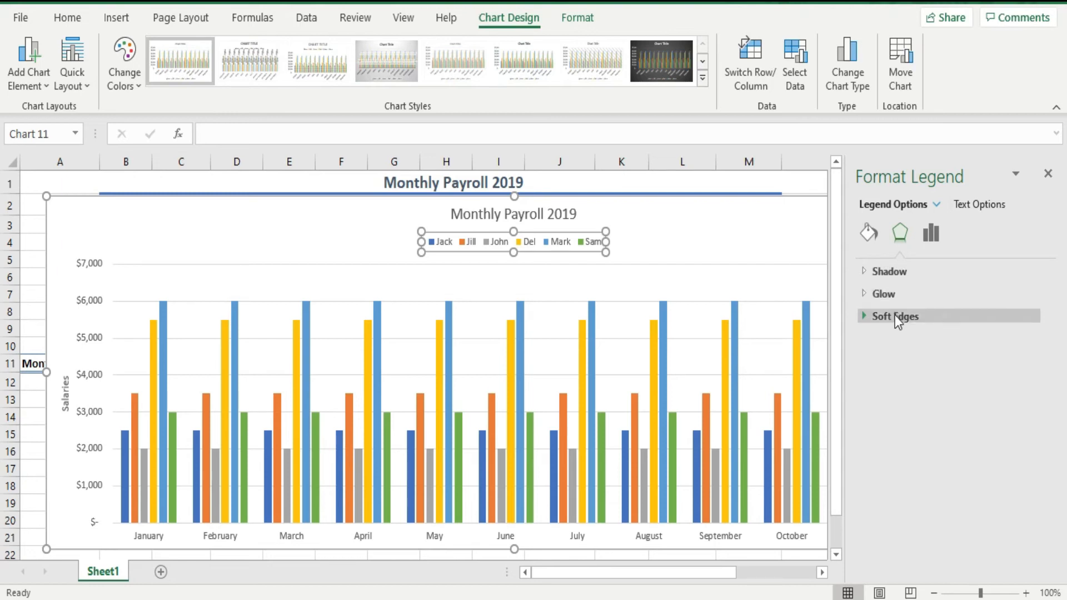
{"action": "left_click", "coordinate": [870, 235]}
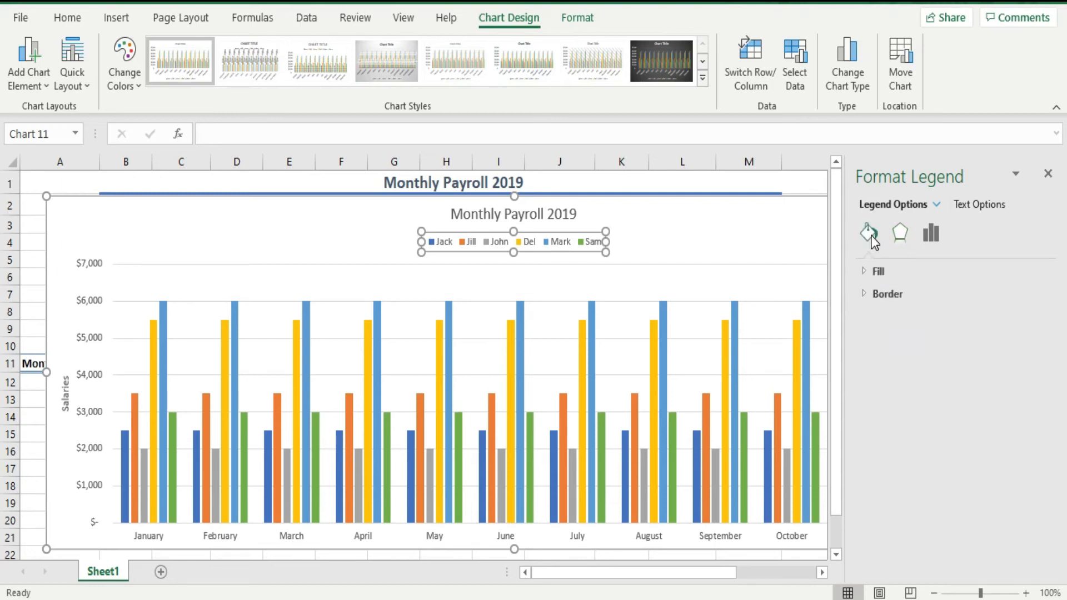
{"action": "left_click", "coordinate": [867, 272]}
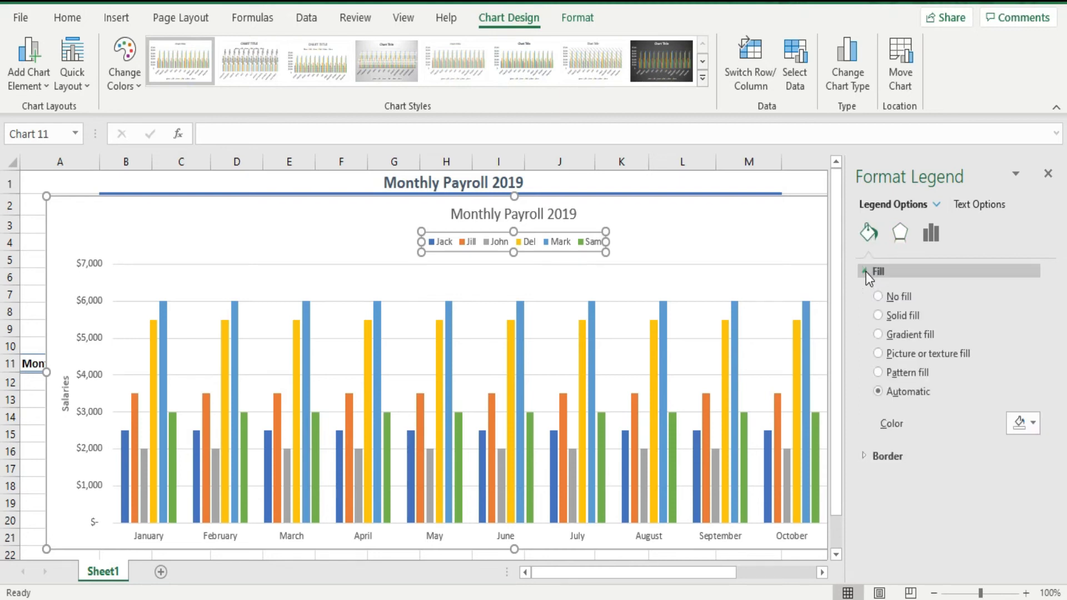
{"action": "left_click", "coordinate": [1035, 423]}
{"action": "left_click", "coordinate": [937, 377]}
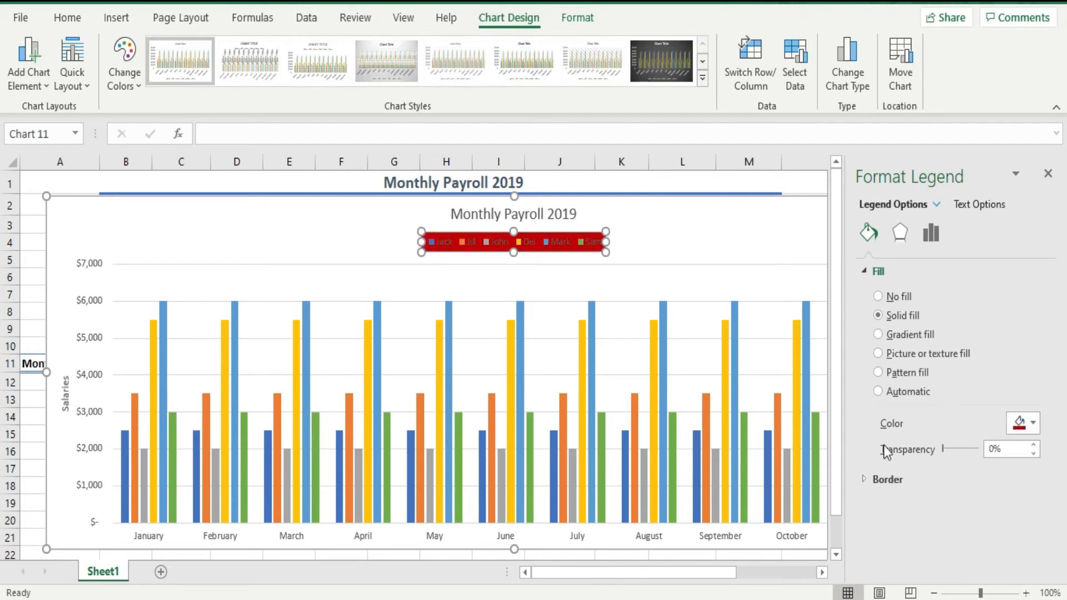
Change the legend's fill to a pattern fill using the third pattern in the first row.
{"action": "left_click", "coordinate": [883, 354]}
{"action": "left_click", "coordinate": [882, 372]}
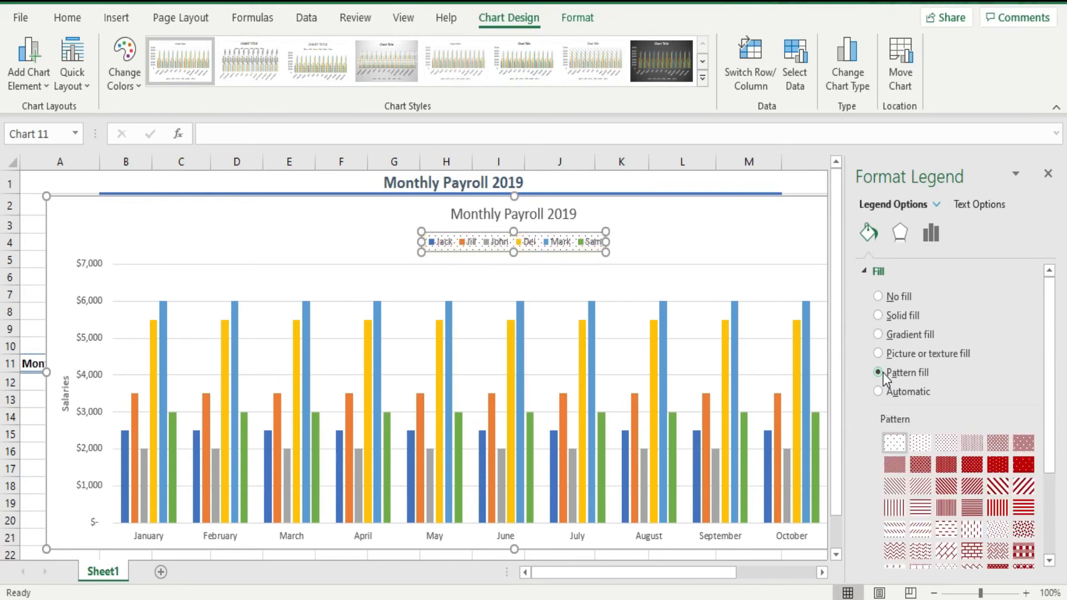
{"action": "left_click", "coordinate": [946, 444]}
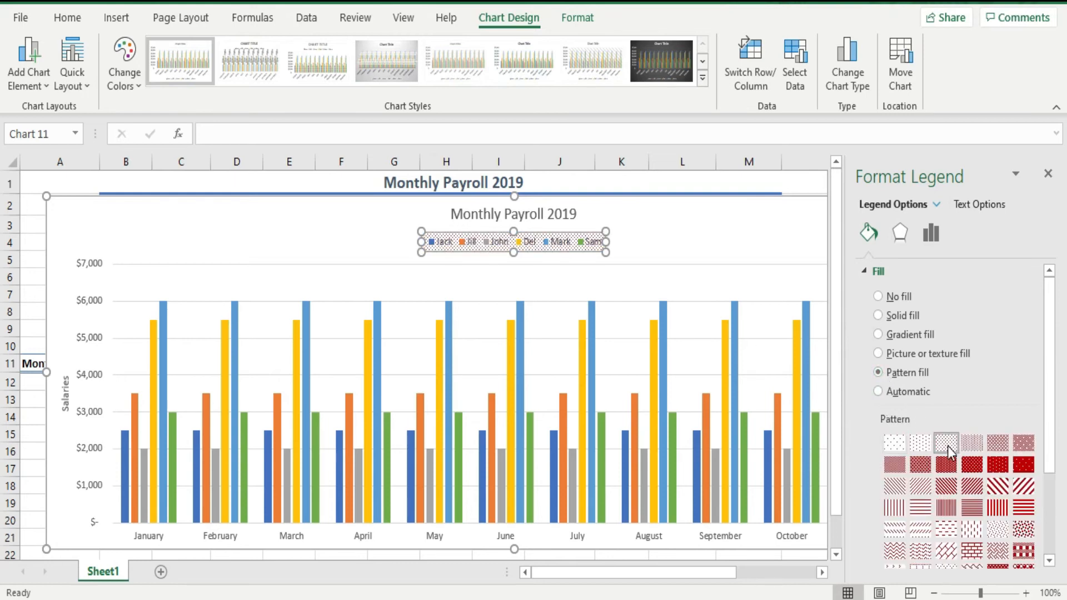
Set the legend's border color to the standard dark red.
{"action": "scroll", "coordinate": [974, 393], "scroll_direction": "down", "scroll_amount": 5}
{"action": "scroll", "coordinate": [974, 393], "scroll_direction": "up", "scroll_amount": 4}
{"action": "scroll", "coordinate": [973, 394], "scroll_direction": "up", "scroll_amount": 1}
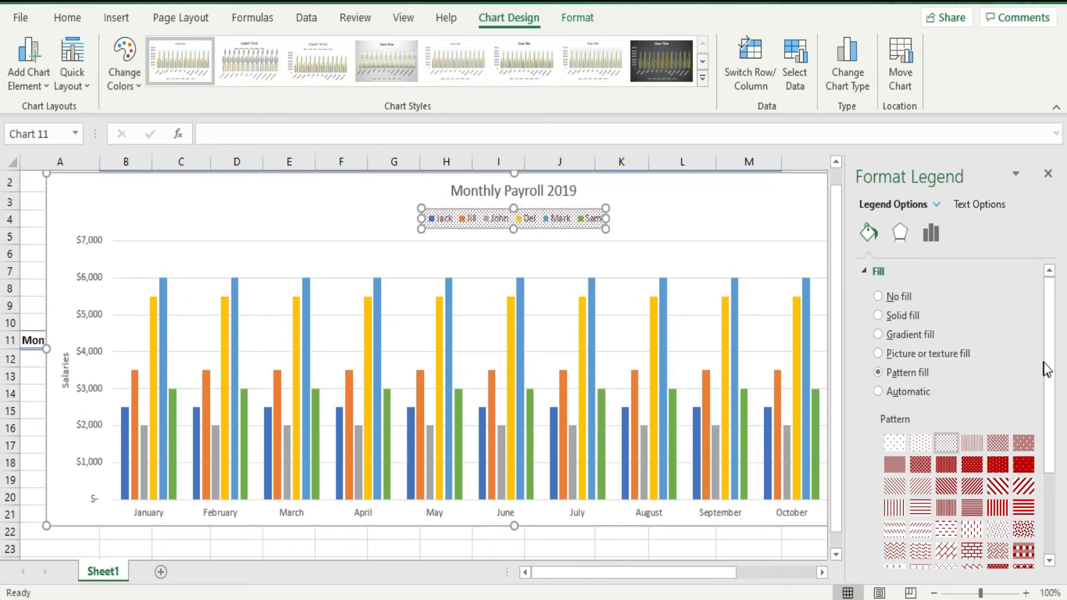
{"action": "left_click_drag", "start_coordinate": [1052, 393], "coordinate": [1051, 478]}
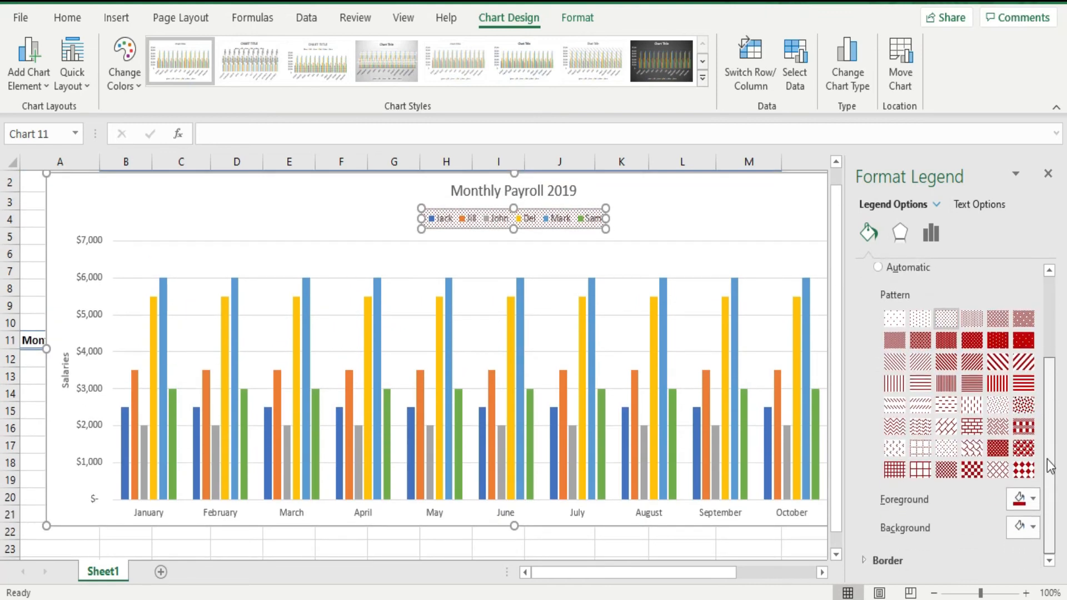
{"action": "left_click", "coordinate": [863, 558]}
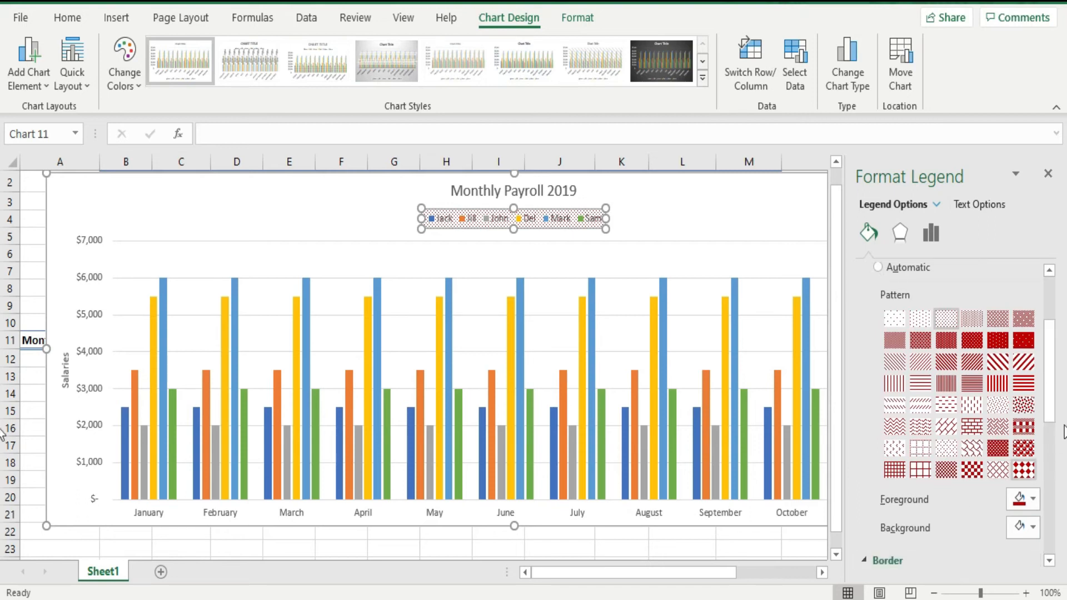
{"action": "left_click_drag", "start_coordinate": [1050, 407], "coordinate": [1052, 504]}
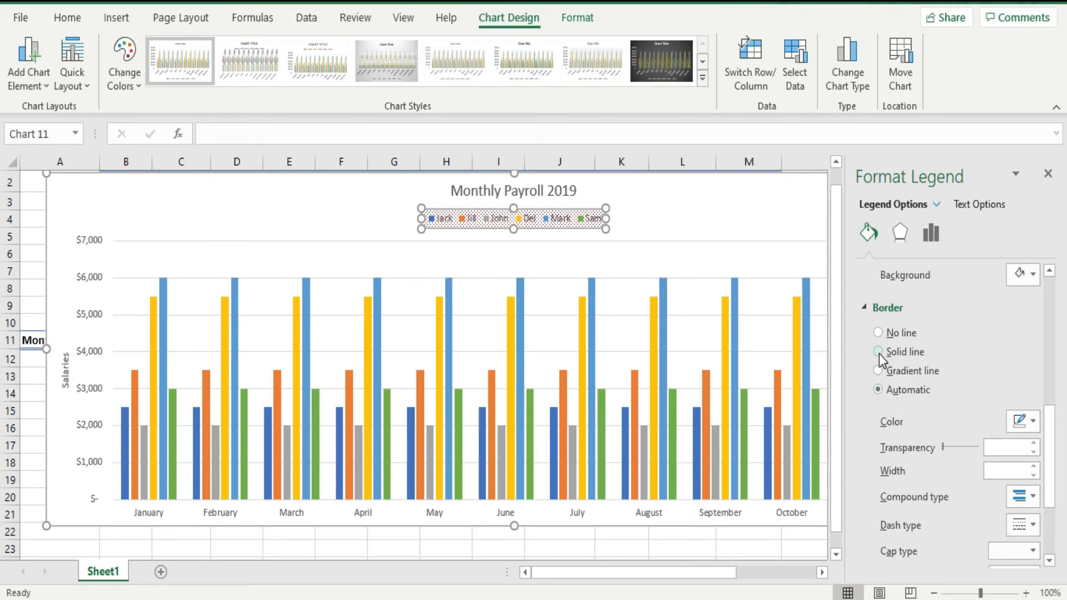
{"action": "left_click", "coordinate": [1033, 422]}
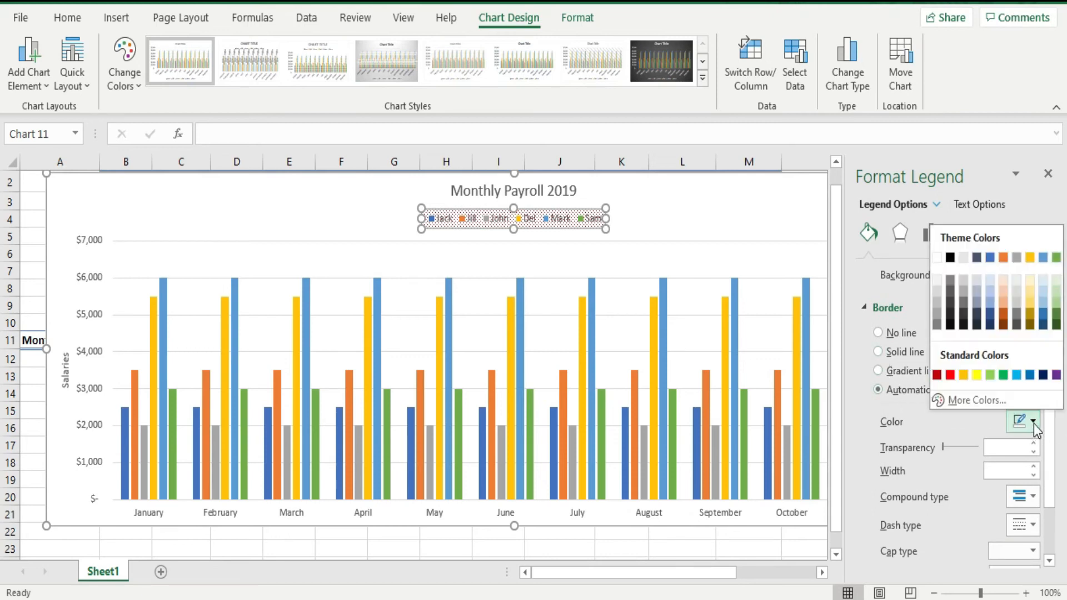
{"action": "left_click", "coordinate": [936, 375]}
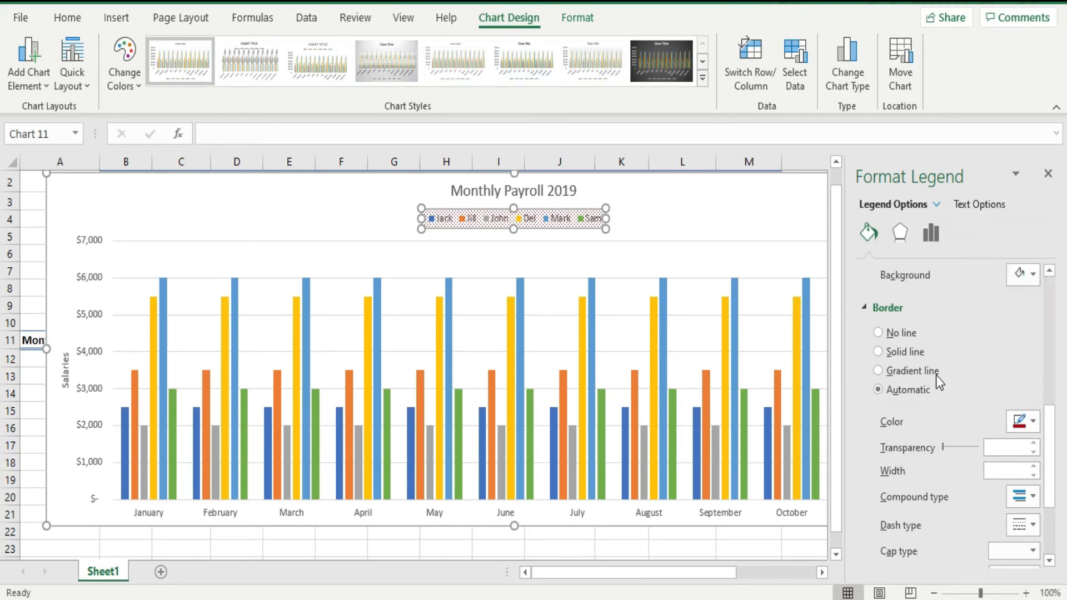
Set the width of the legend's border to 2.75 pt.
{"action": "left_click", "coordinate": [1033, 467]}
{"action": "left_click", "coordinate": [1033, 467]}
{"action": "left_click", "coordinate": [1033, 467]}
{"action": "left_click", "coordinate": [1033, 467]}
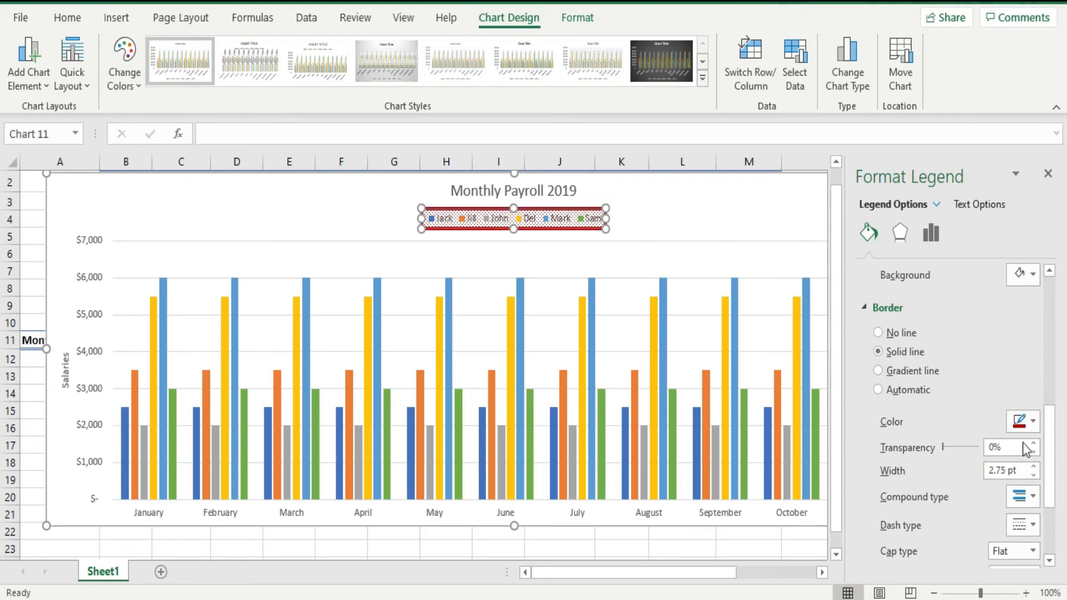
{"action": "left_click_drag", "start_coordinate": [1050, 474], "coordinate": [1052, 554]}
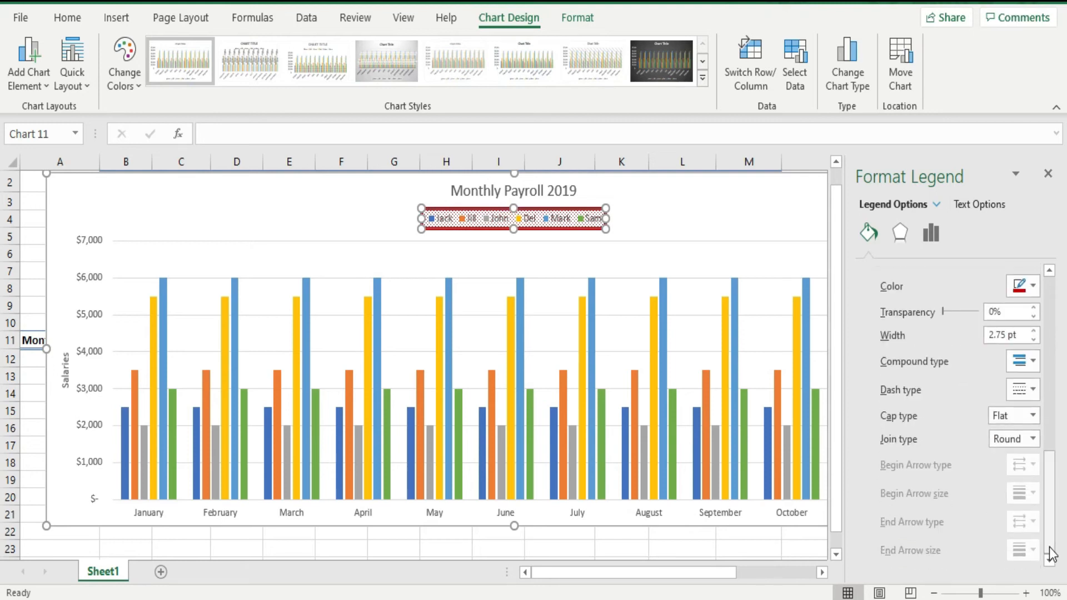
Format the yellow data series by trying series overlaps of -100% and 63%, then setting the overlap to -1%.
{"action": "left_click", "coordinate": [654, 224]}
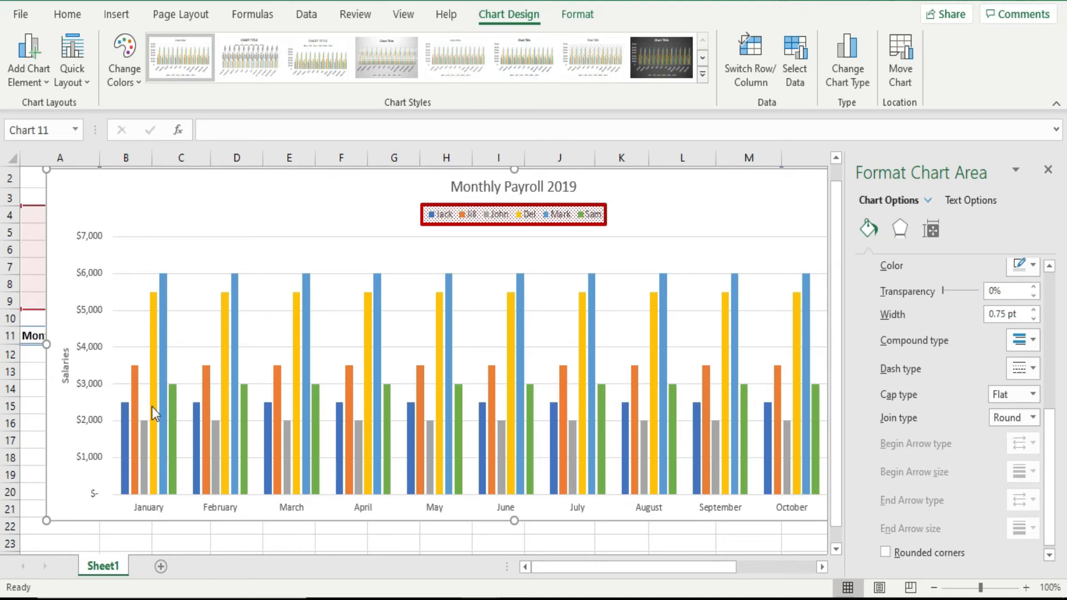
{"action": "right_click", "coordinate": [154, 343]}
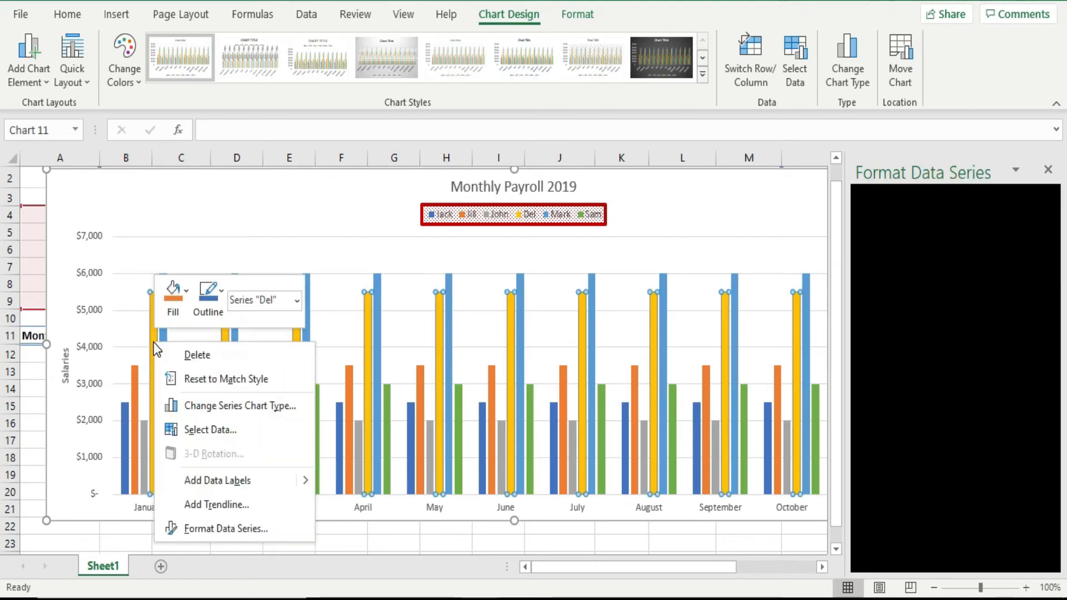
{"action": "left_click", "coordinate": [225, 529]}
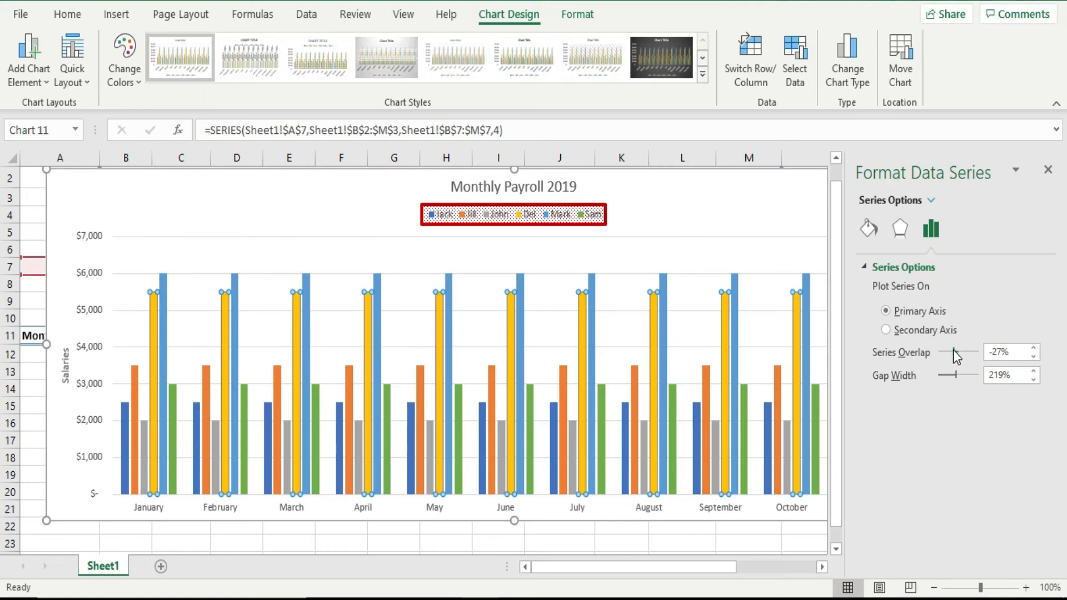
{"action": "left_click_drag", "start_coordinate": [953, 350], "coordinate": [936, 351]}
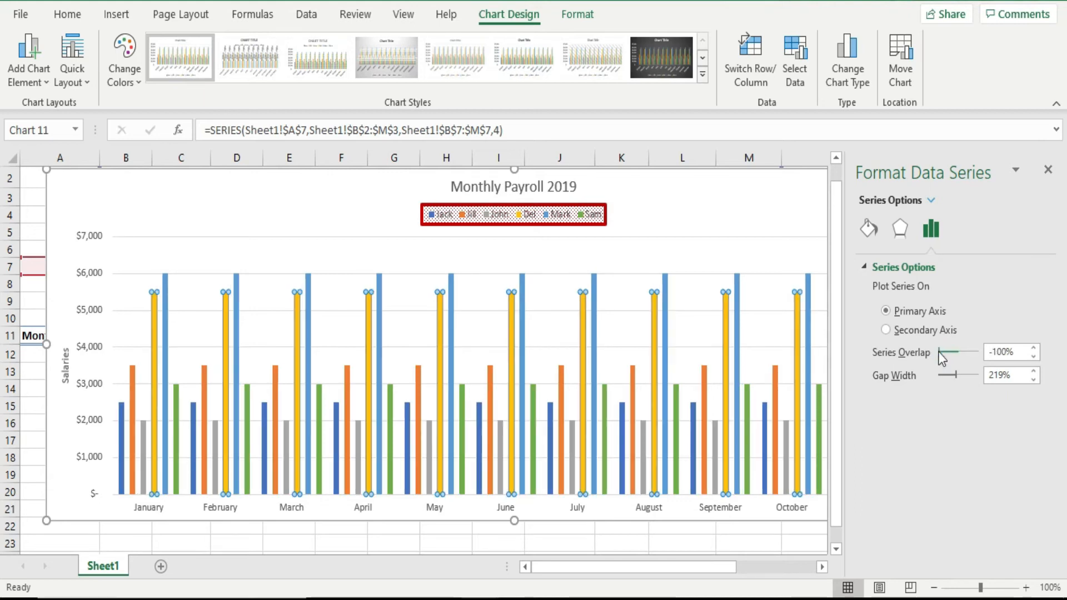
{"action": "left_click_drag", "start_coordinate": [945, 349], "coordinate": [958, 351]}
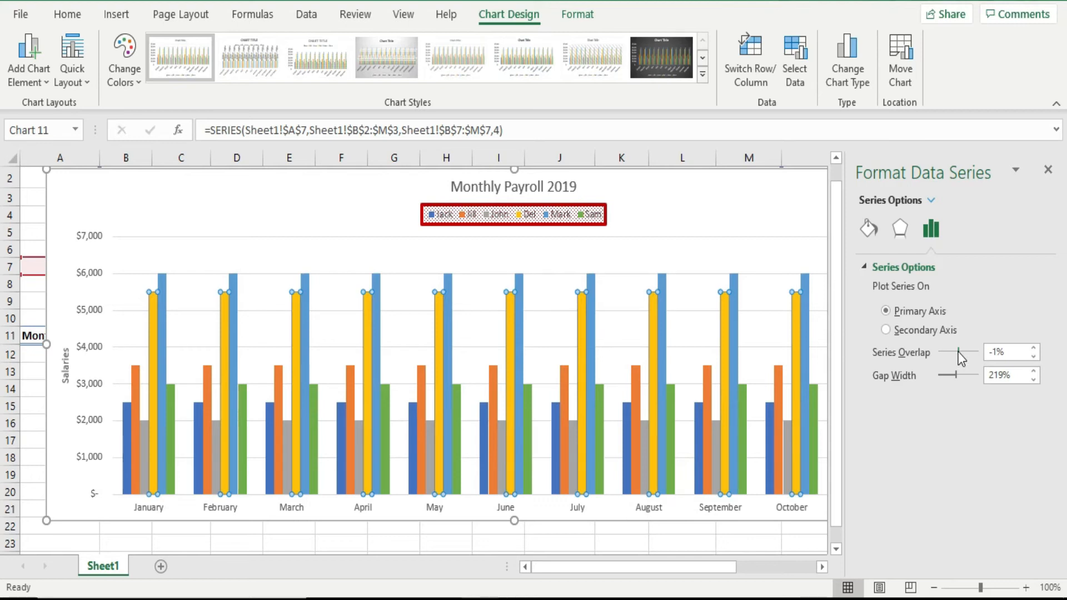
{"action": "left_click_drag", "start_coordinate": [958, 351], "coordinate": [965, 351]}
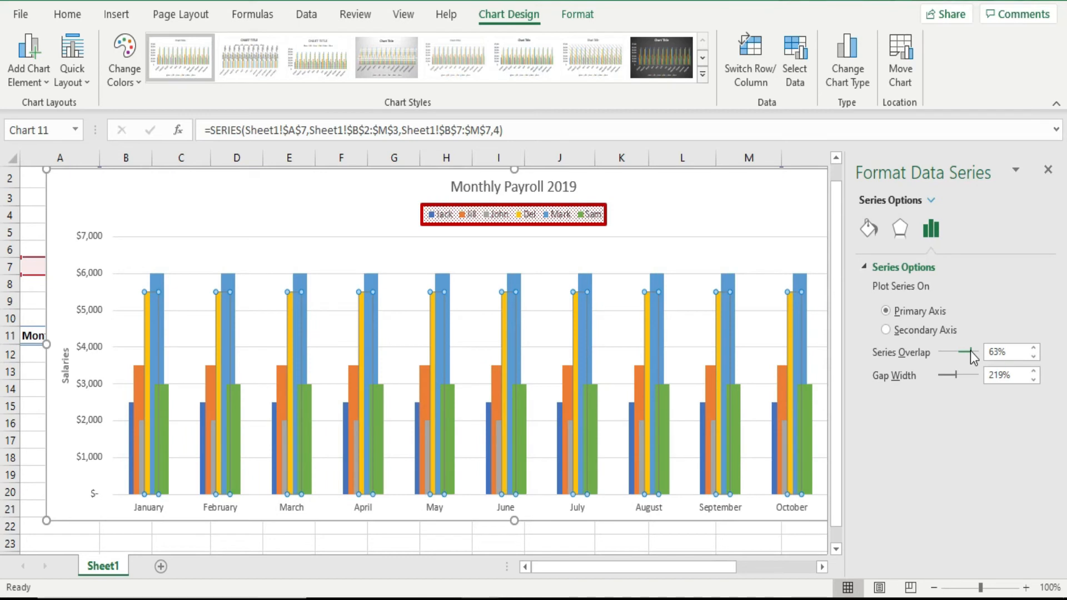
{"action": "left_click_drag", "start_coordinate": [970, 352], "coordinate": [958, 351]}
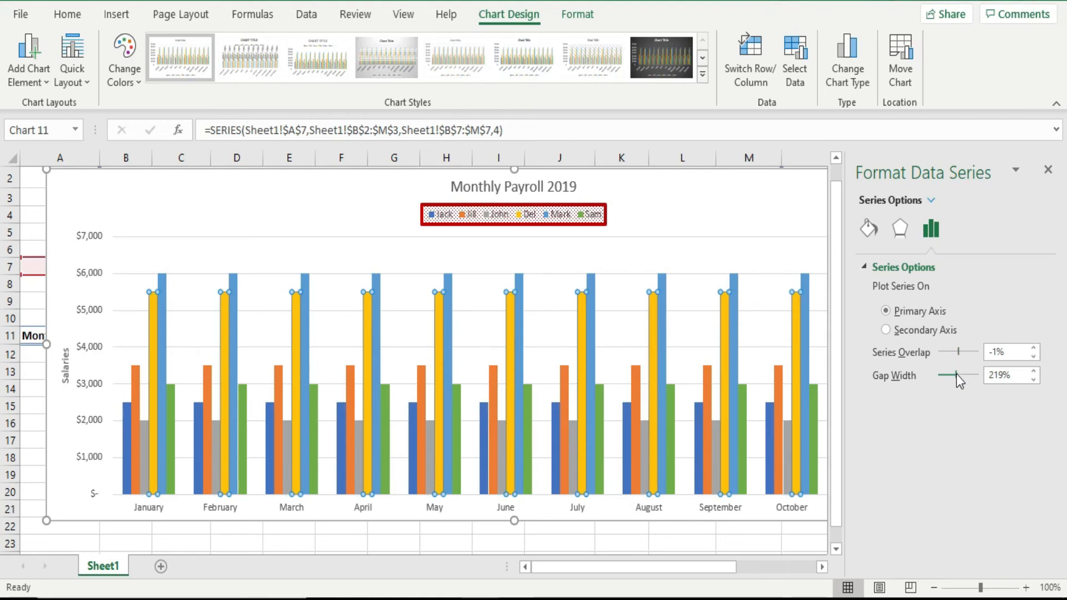
Set the gap width of the data series to 500% and close the formatting pane.
{"action": "left_click_drag", "start_coordinate": [955, 376], "coordinate": [934, 378]}
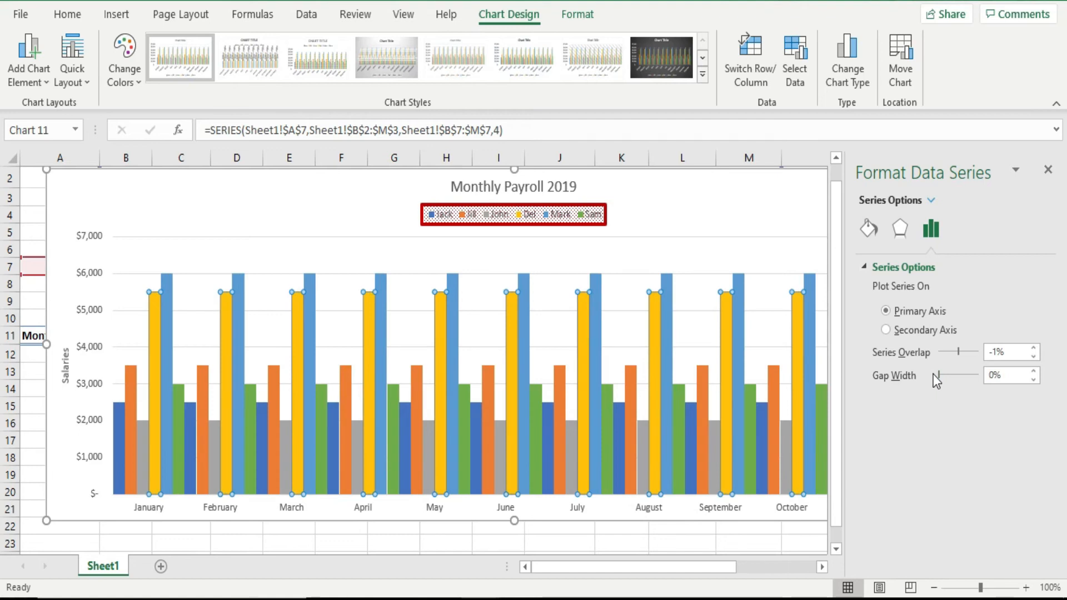
{"action": "left_click_drag", "start_coordinate": [939, 375], "coordinate": [987, 375]}
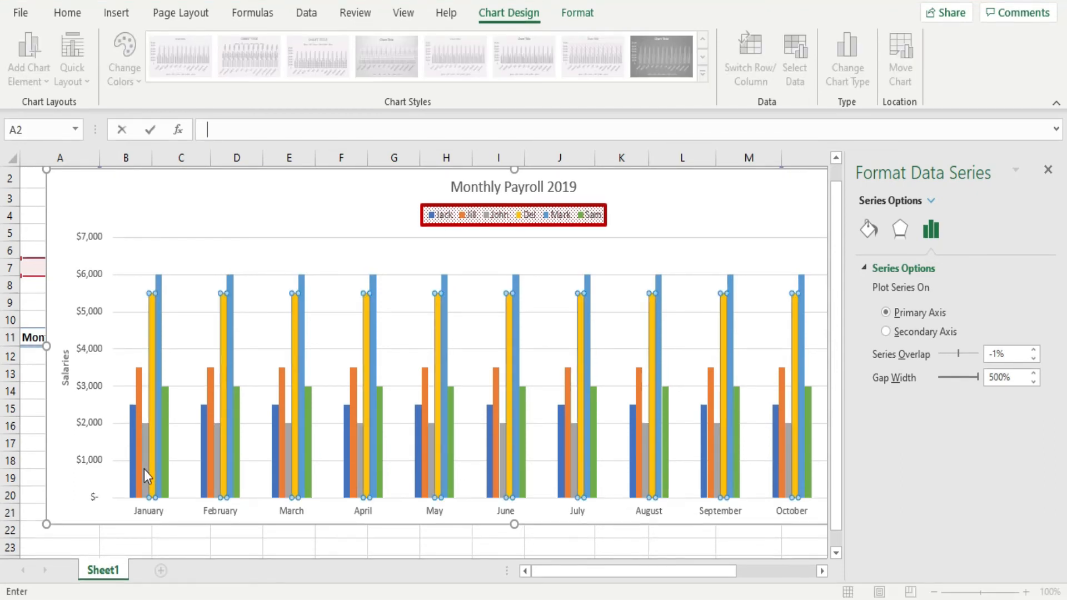
{"action": "left_click", "coordinate": [341, 256]}
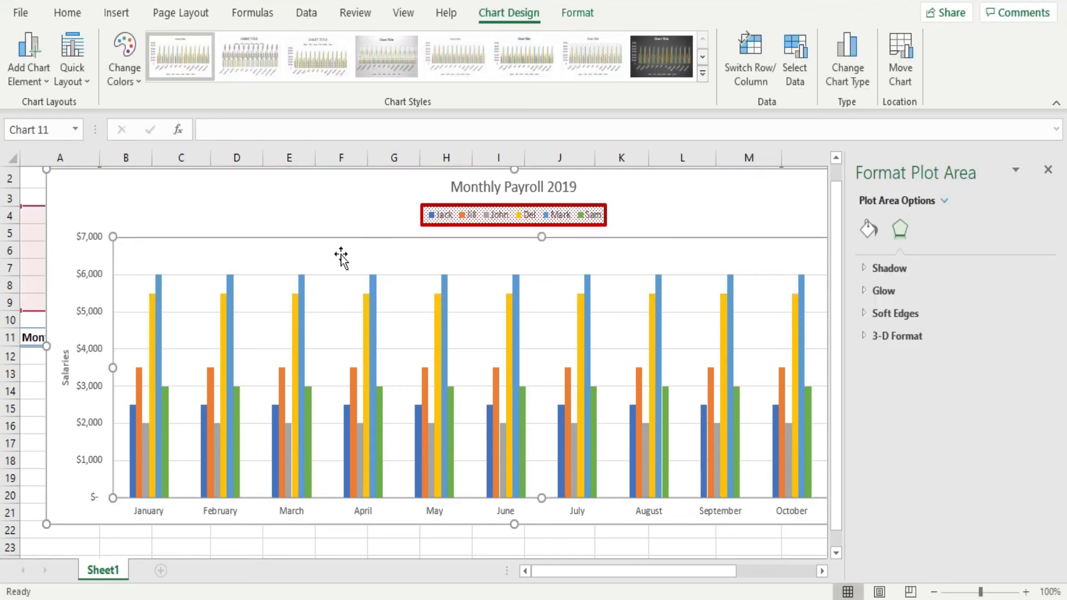
{"action": "left_click", "coordinate": [1048, 170]}
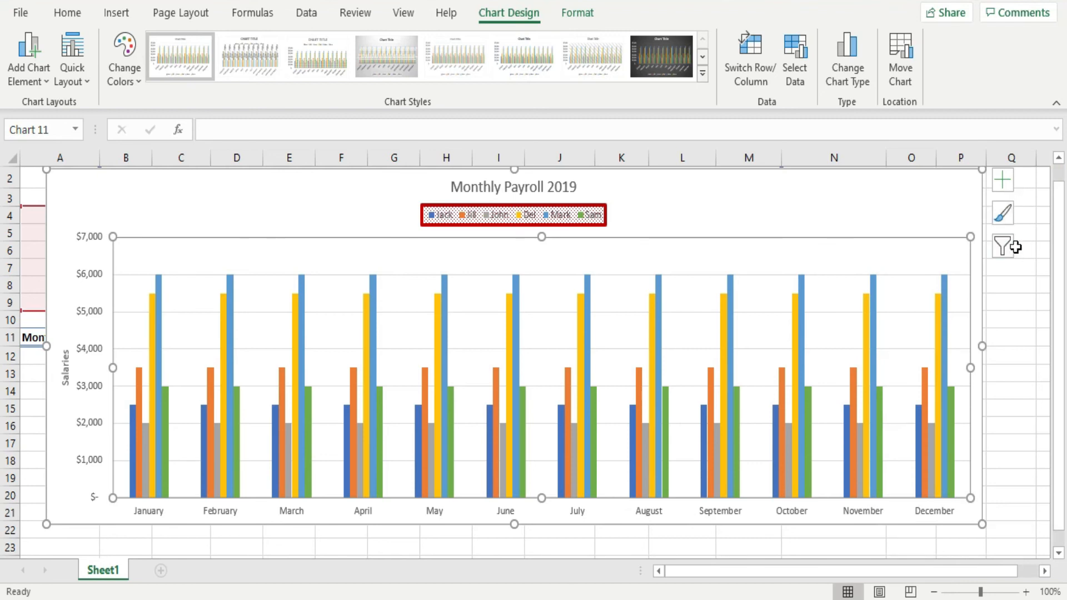
Filter the dark blue, gray and light blue series out of the chart, keeping the orange, yellow and green series.
{"action": "left_click", "coordinate": [1006, 249]}
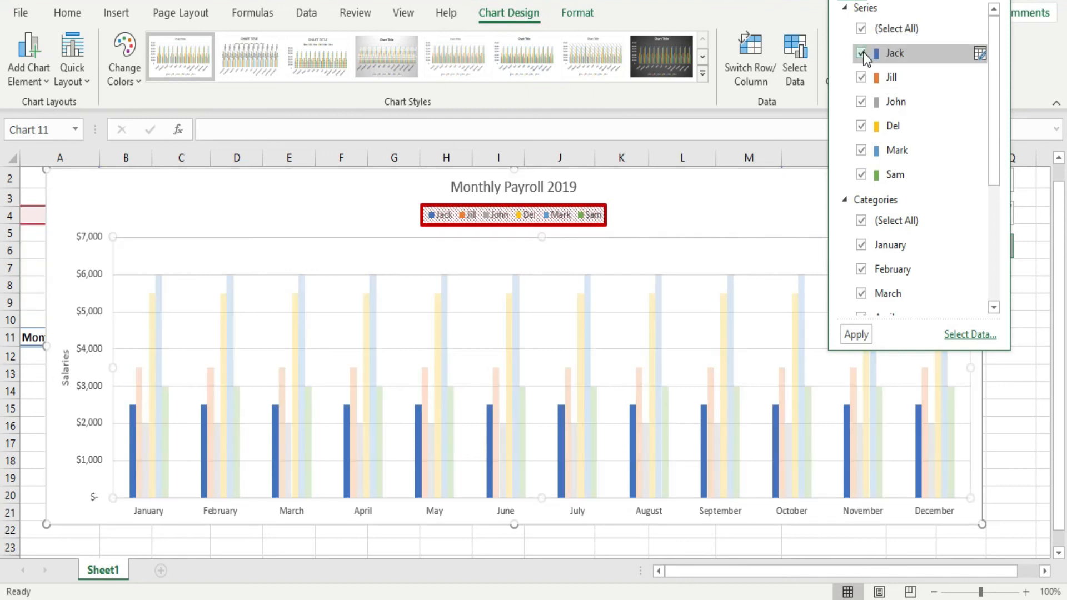
{"action": "left_click", "coordinate": [863, 54]}
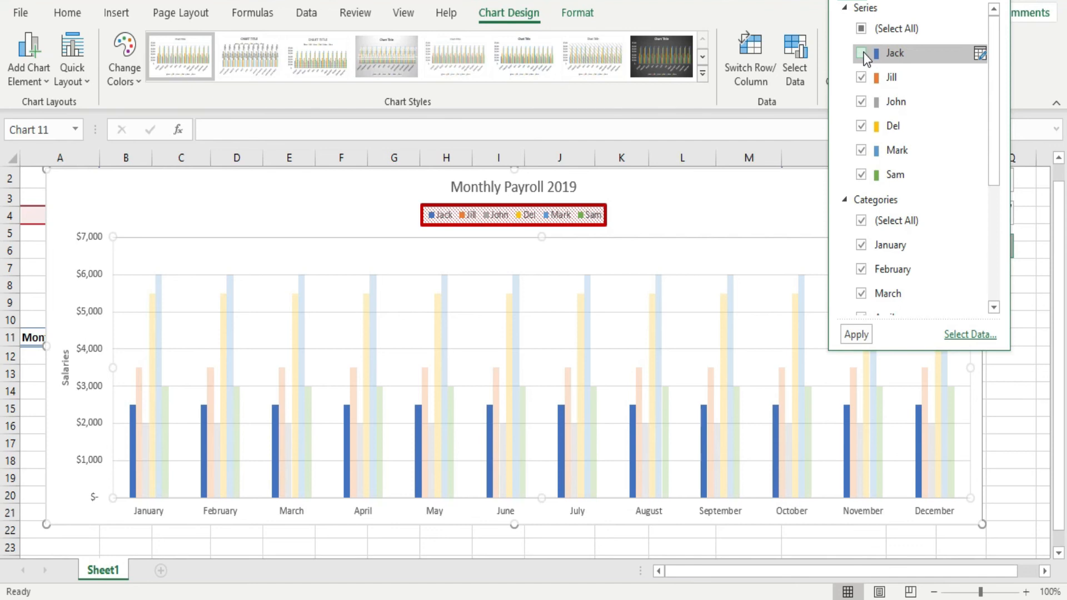
{"action": "left_click", "coordinate": [863, 103]}
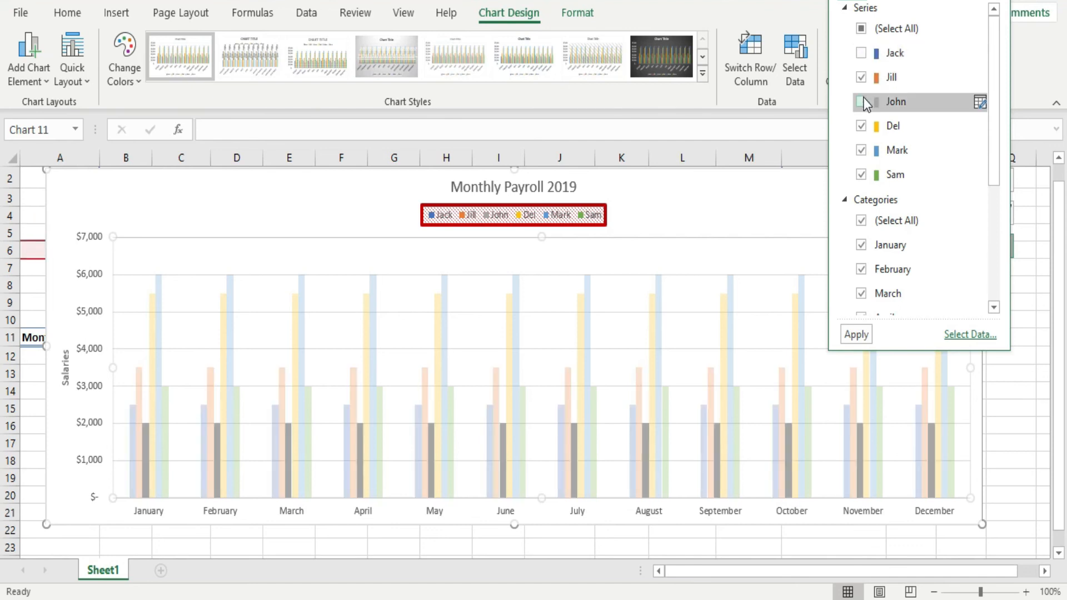
{"action": "left_click", "coordinate": [861, 151]}
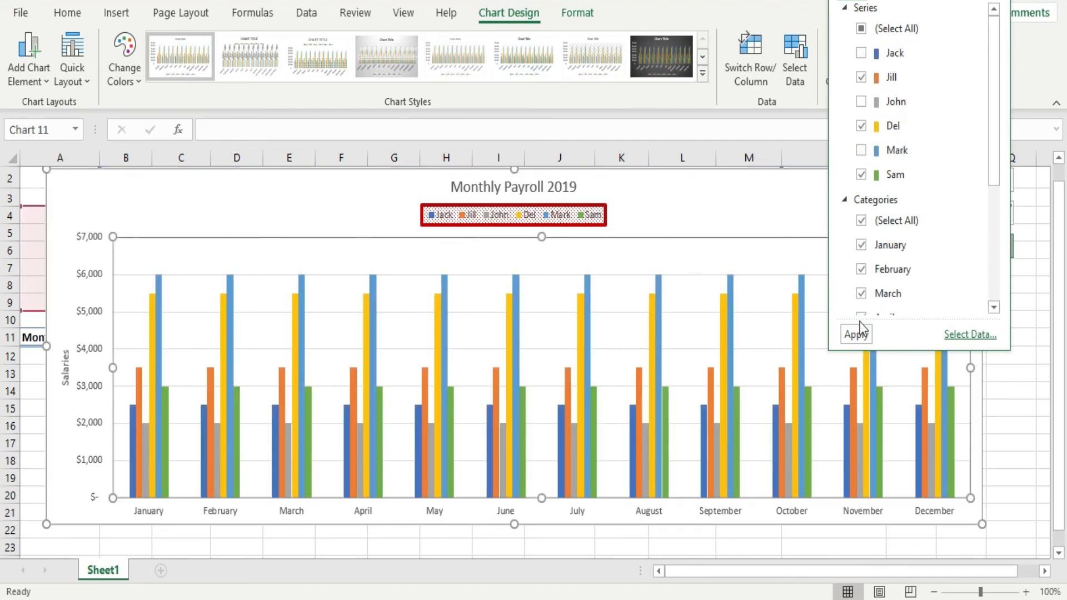
{"action": "left_click", "coordinate": [856, 334]}
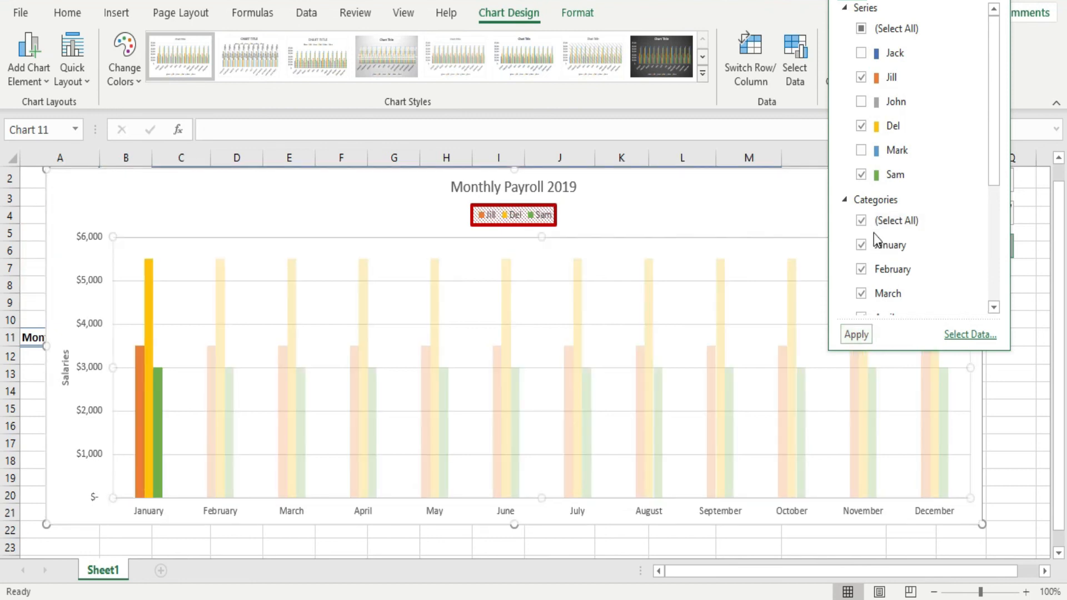
Filter the chart's categories so that only January is plotted, and select the whole chart area.
{"action": "left_click", "coordinate": [862, 221]}
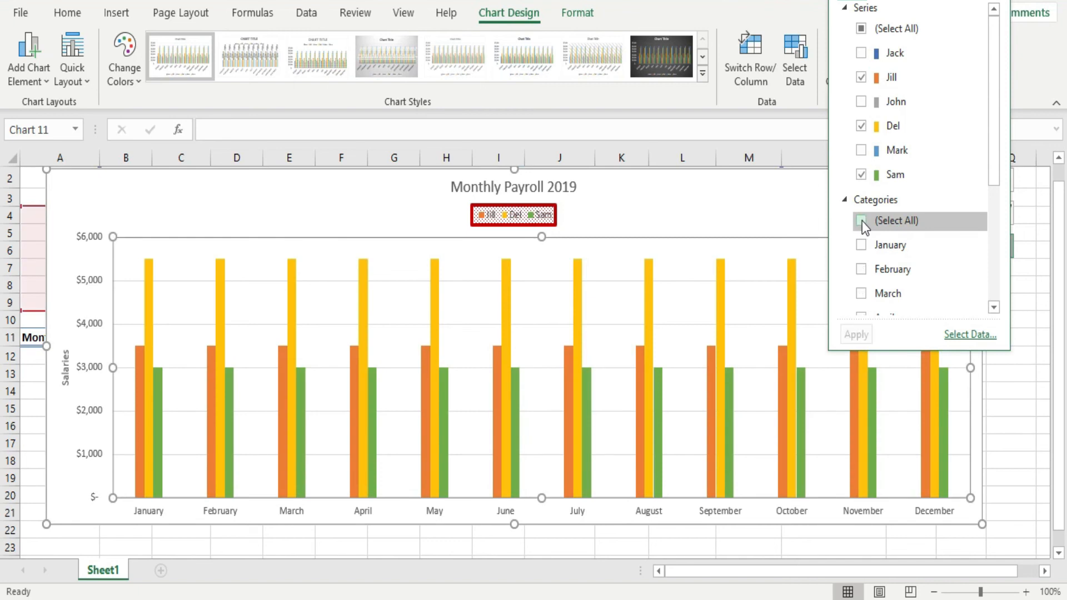
{"action": "left_click", "coordinate": [861, 245]}
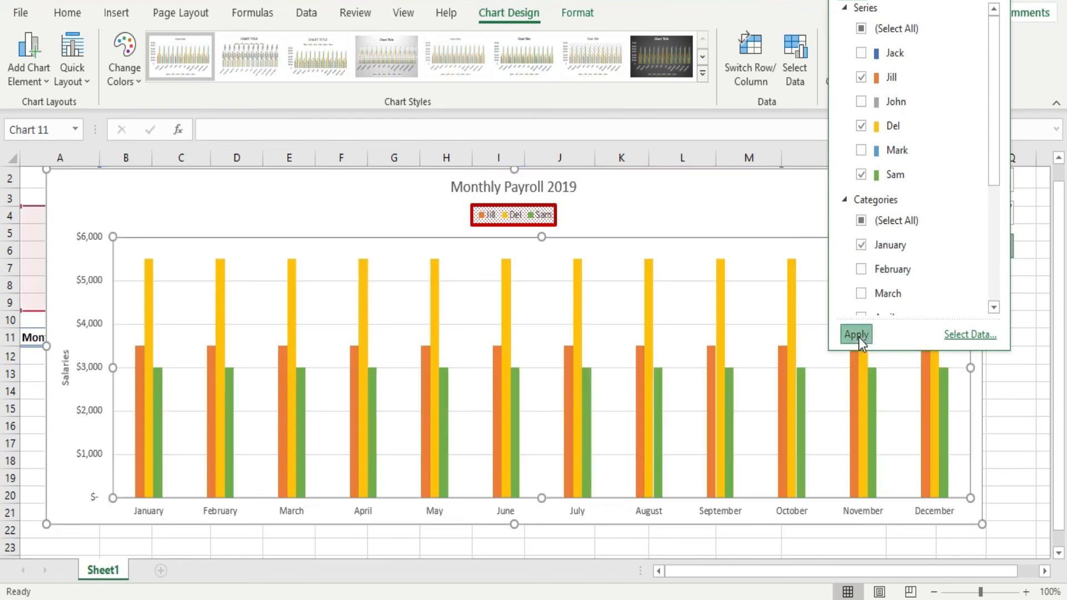
{"action": "left_click", "coordinate": [856, 335]}
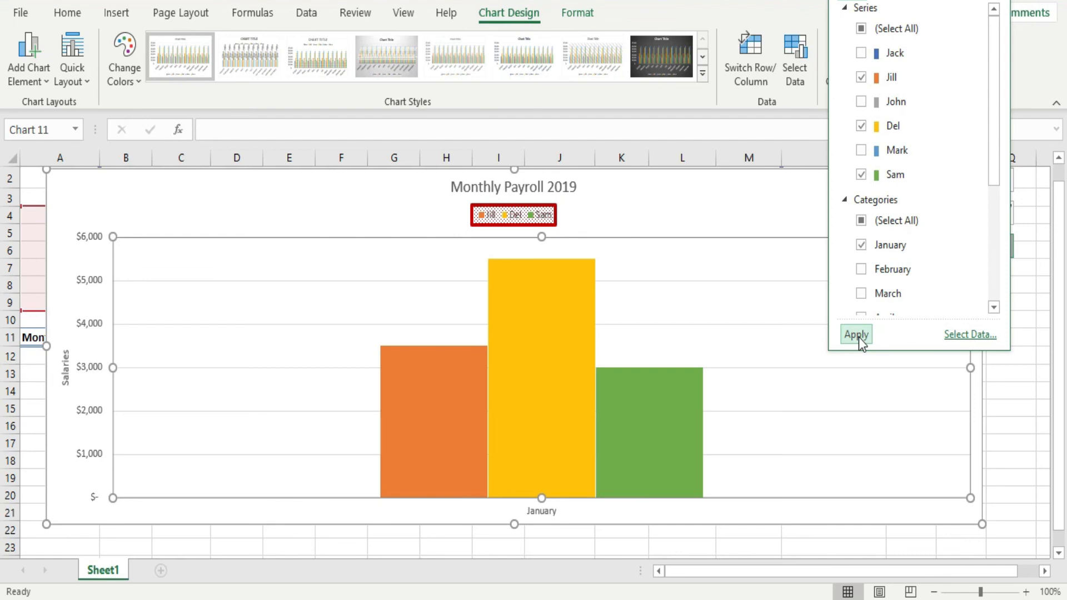
{"action": "left_click", "coordinate": [856, 335]}
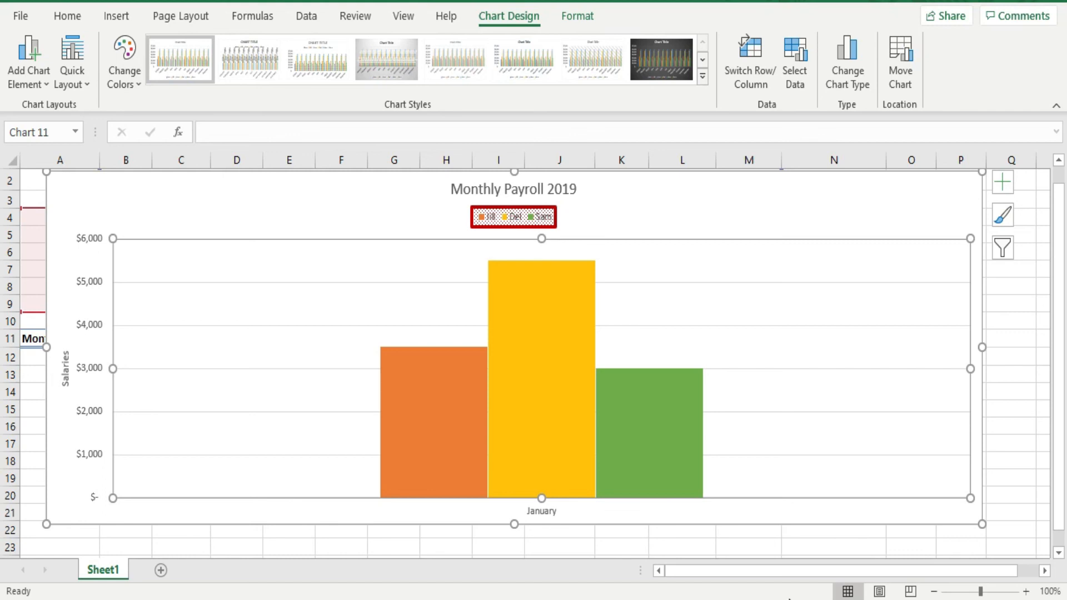
{"action": "left_click", "coordinate": [833, 218]}
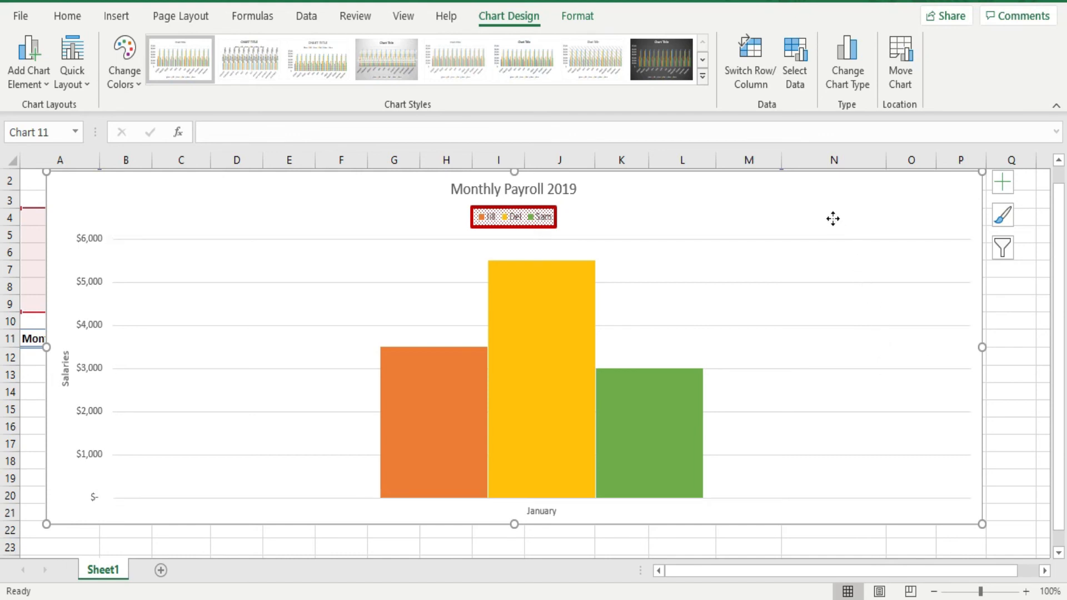
{"action": "left_click", "coordinate": [1003, 183]}
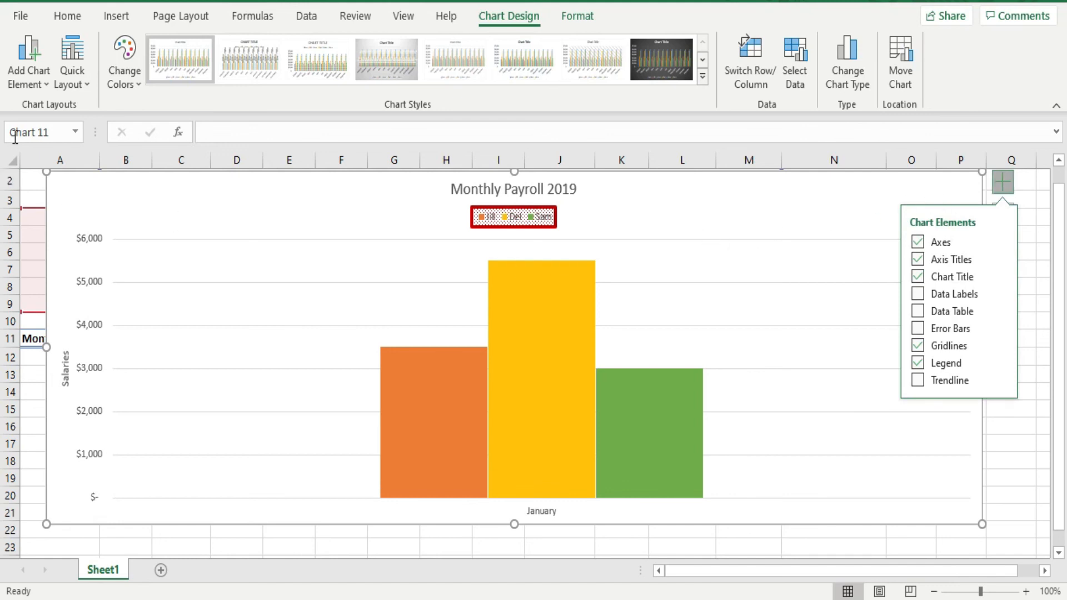
{"action": "left_click", "coordinate": [28, 51]}
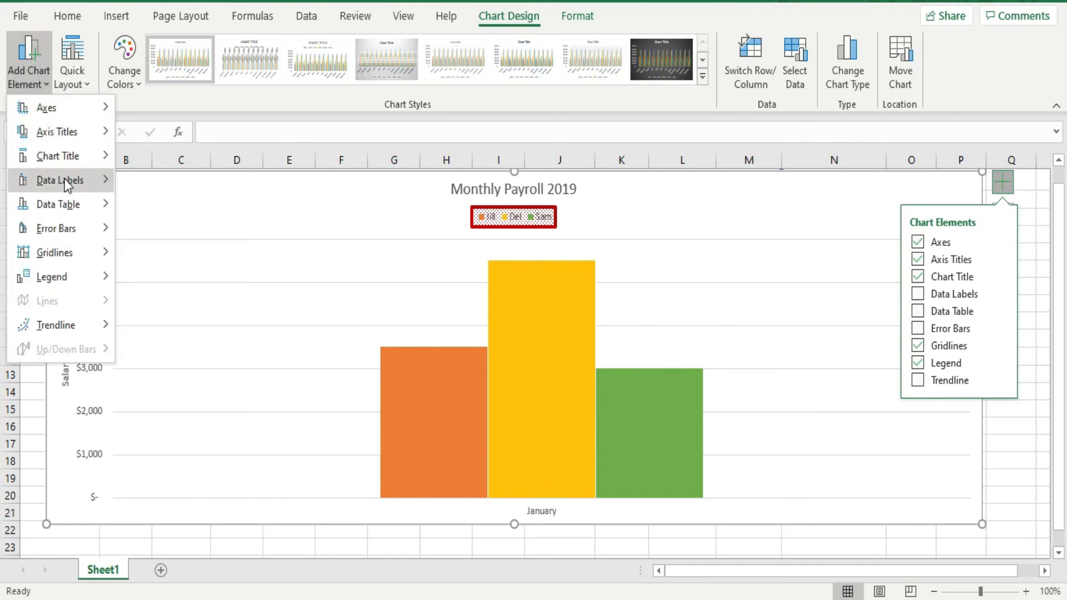
{"action": "mouse_move", "coordinate": [64, 179]}
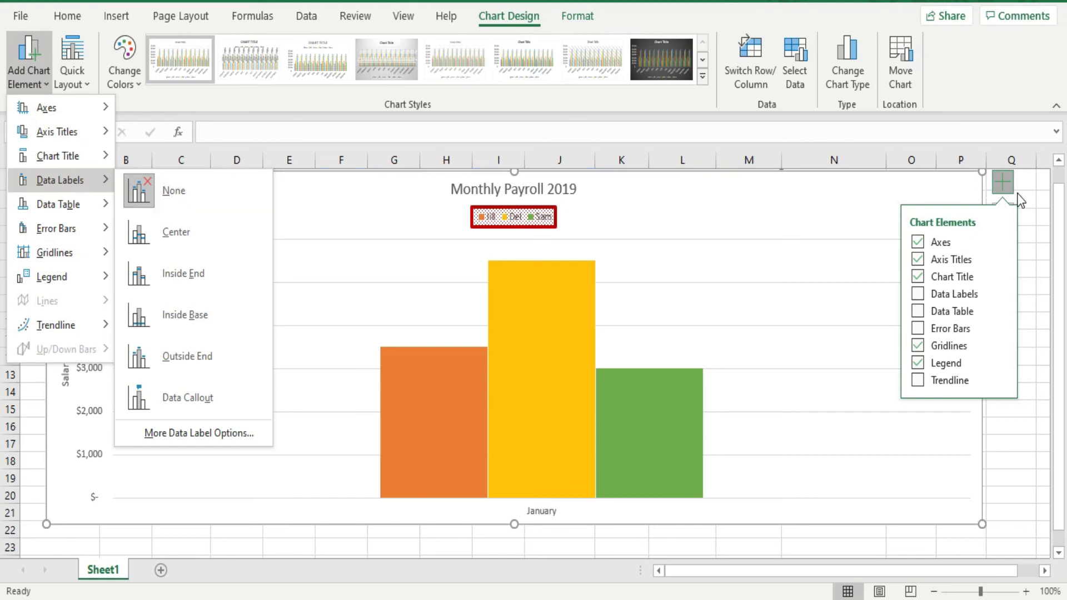
{"action": "left_click", "coordinate": [999, 179]}
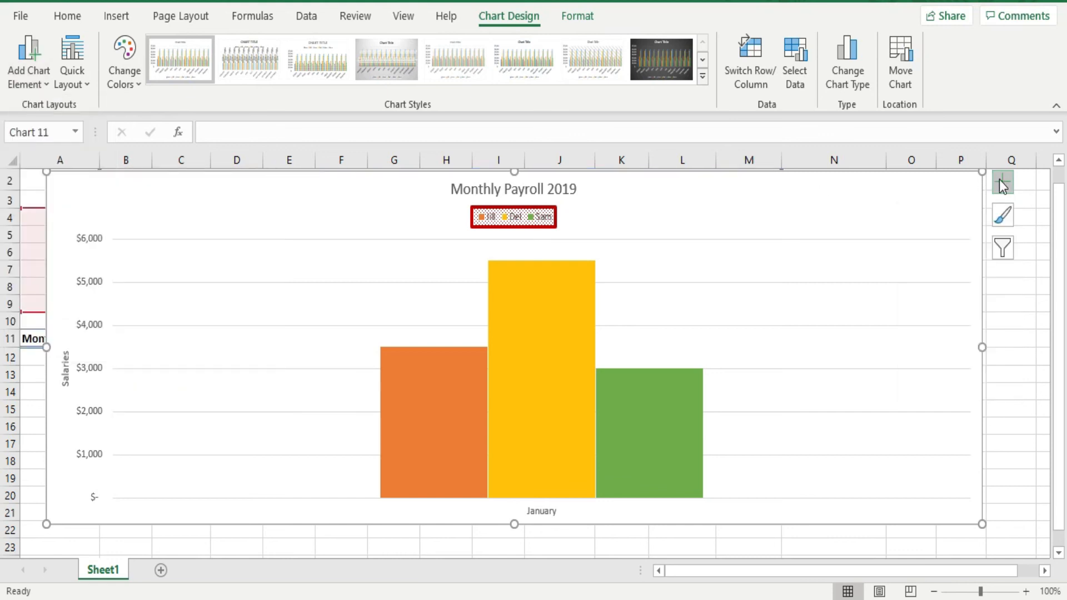
Add data labels to the three January columns using the Center placement.
{"action": "left_click", "coordinate": [999, 179]}
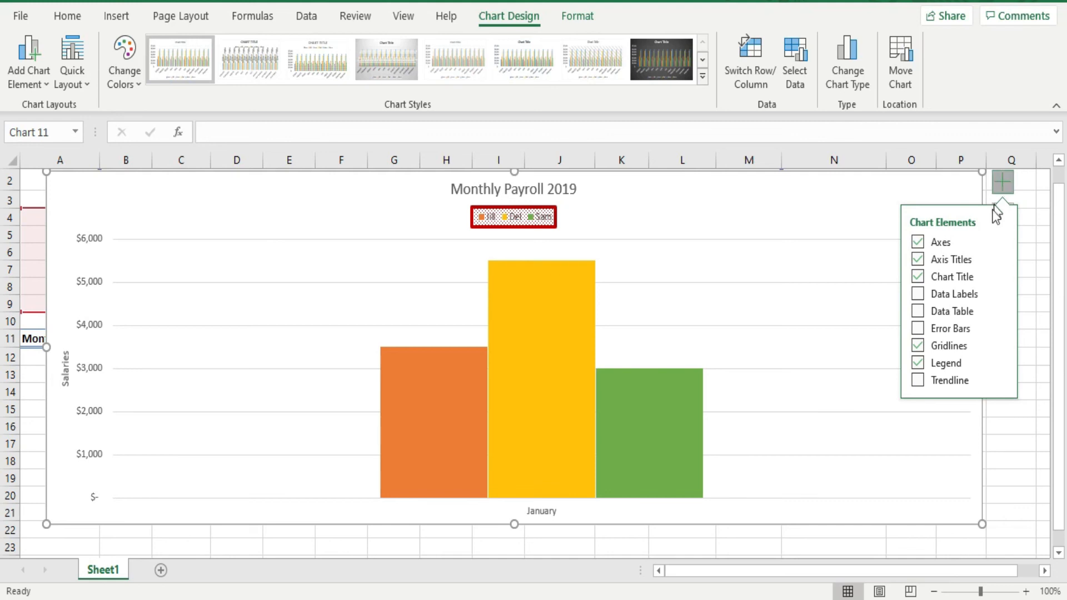
{"action": "left_click", "coordinate": [965, 299]}
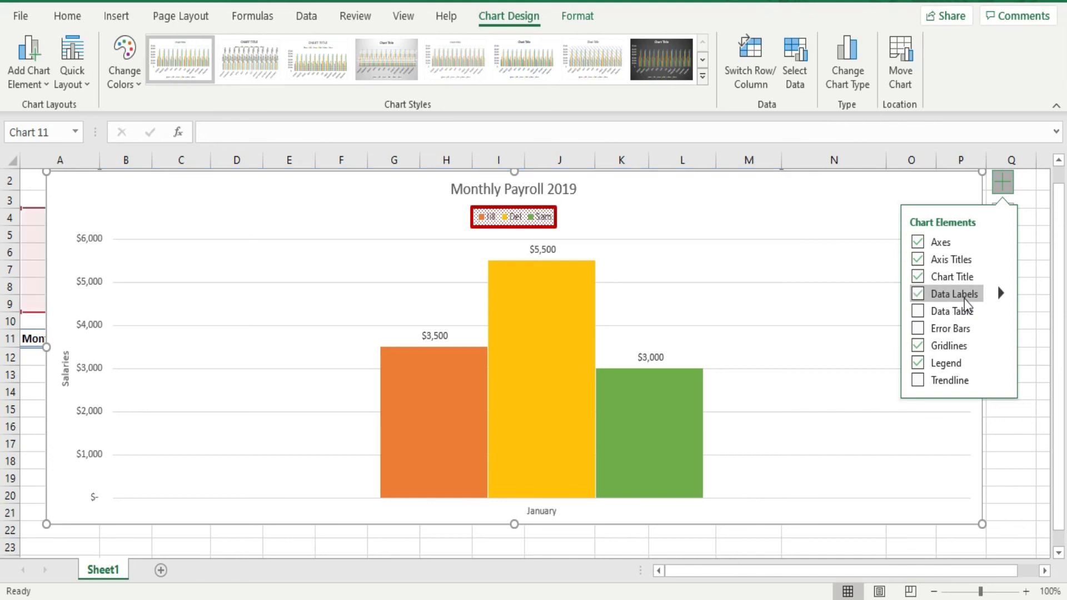
{"action": "left_click", "coordinate": [965, 298]}
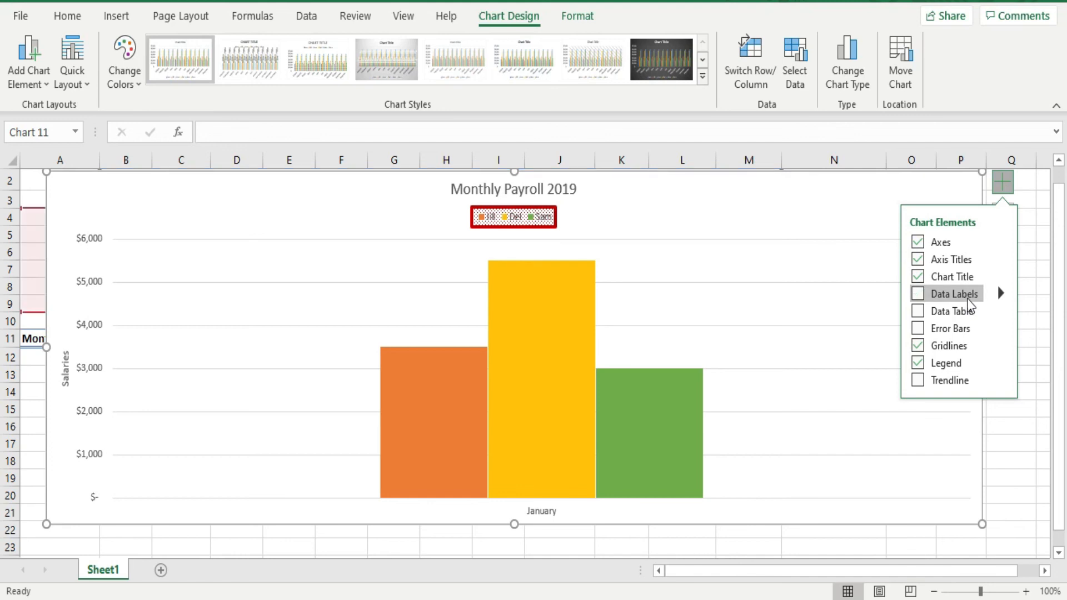
{"action": "left_click", "coordinate": [1003, 294]}
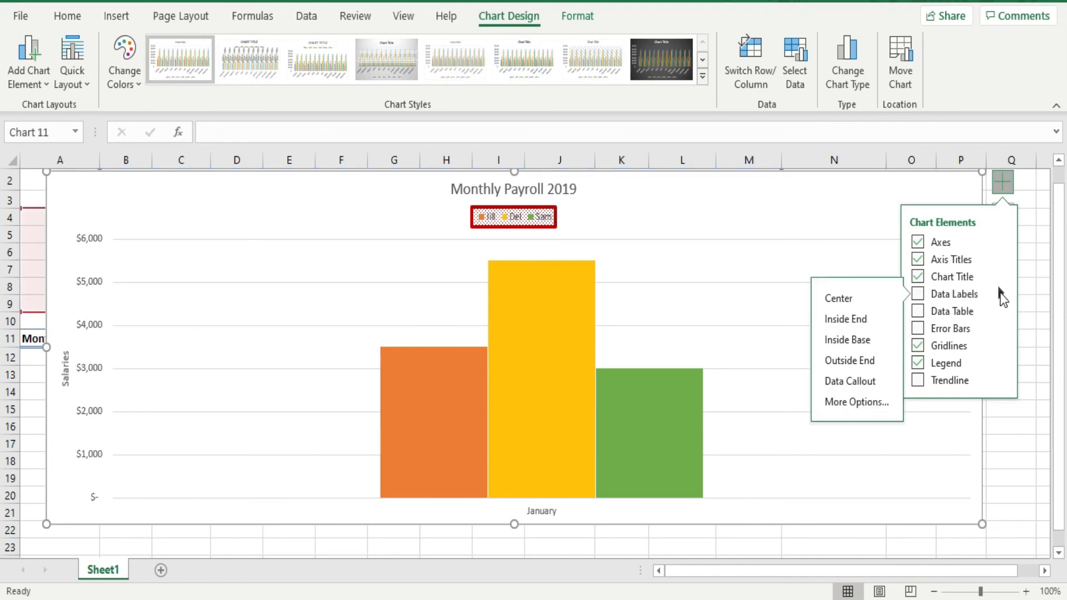
{"action": "left_click", "coordinate": [840, 299]}
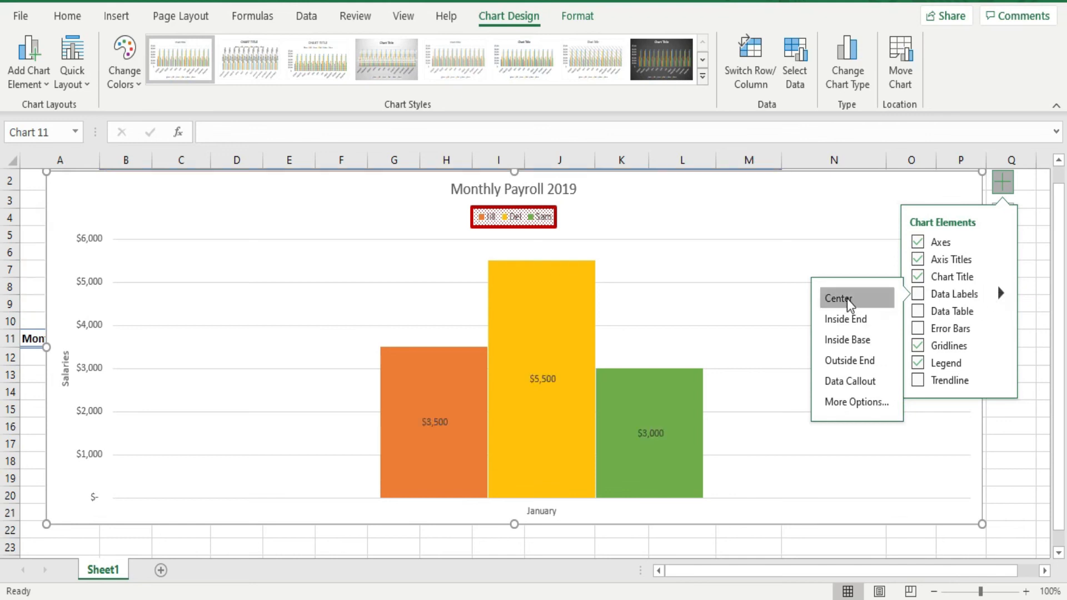